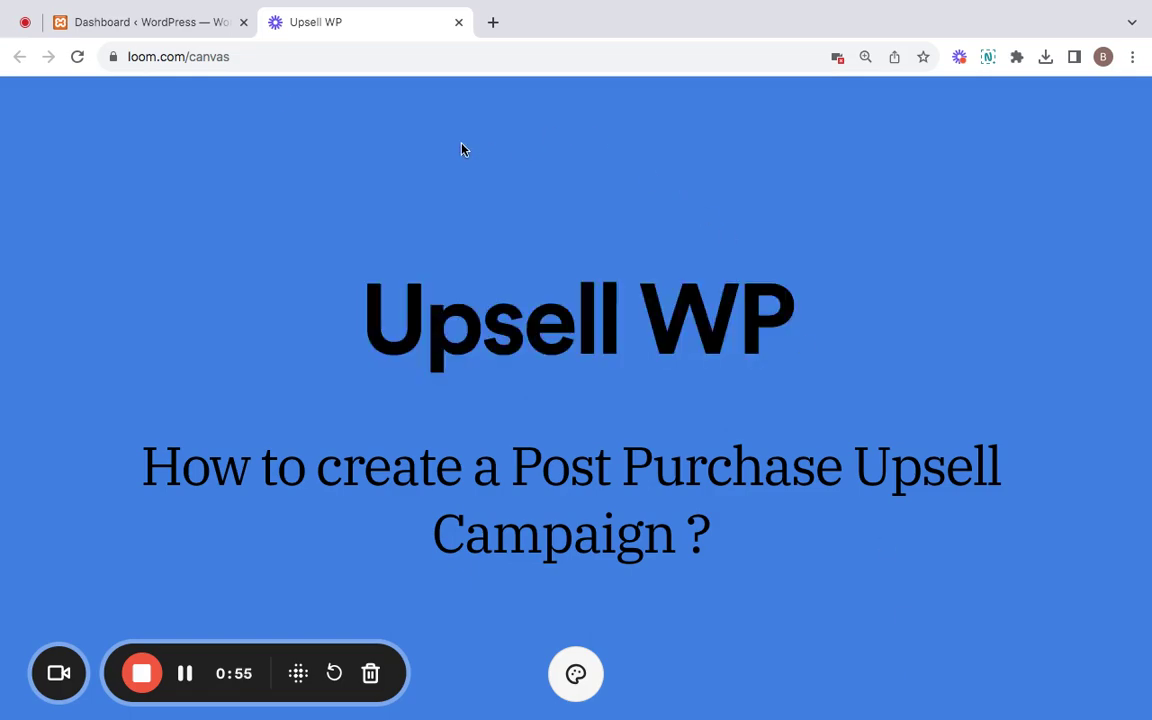
Step: From the WordPress dashboard, go to Checkout Upsell > Campaigns and start a new campaign
{"action": "left_click", "coordinate": [159, 31]}
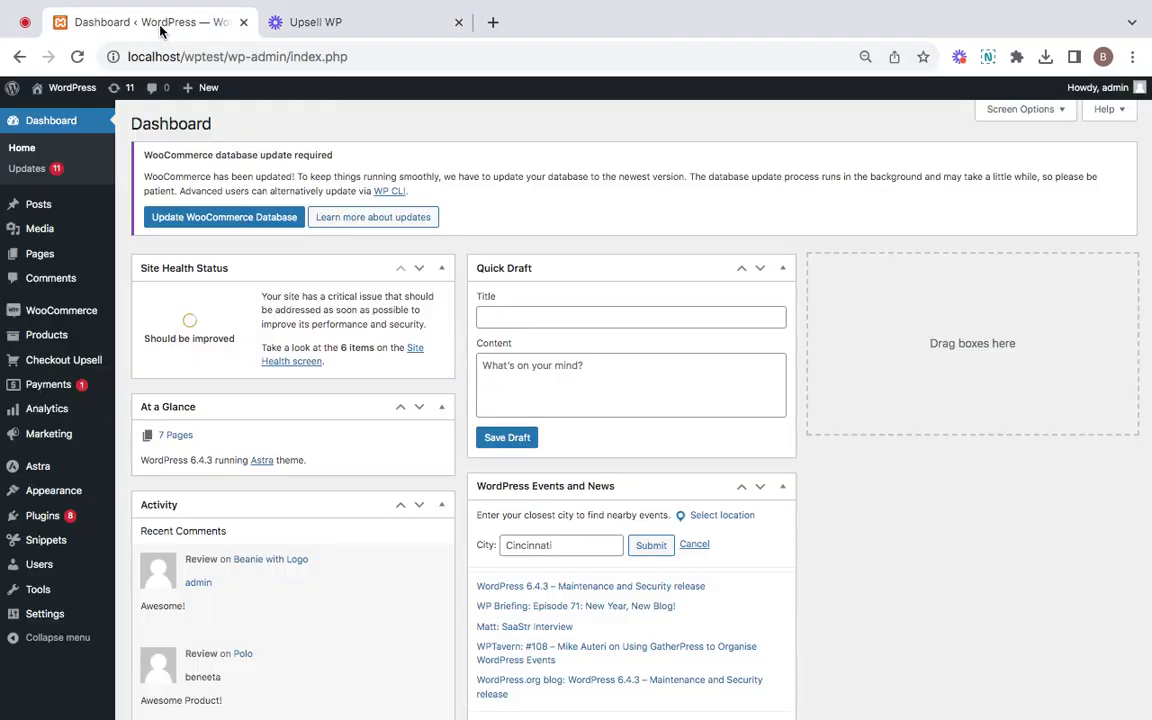
{"action": "mouse_move", "coordinate": [75, 366]}
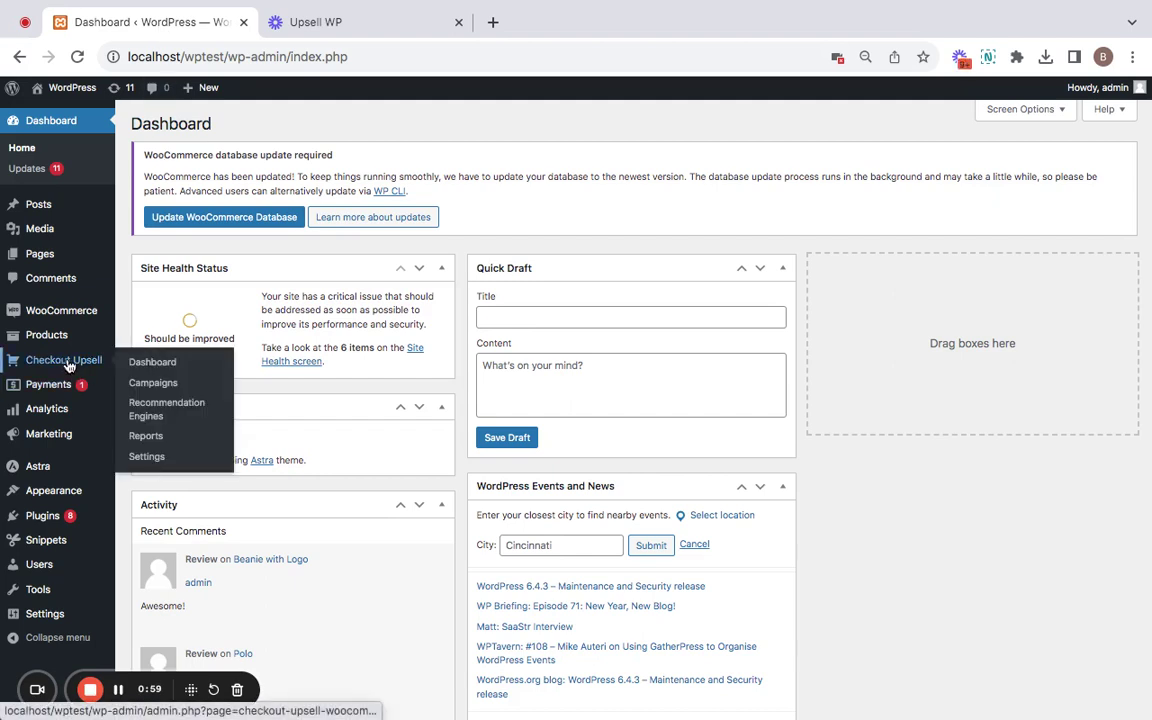
{"action": "left_click", "coordinate": [160, 386]}
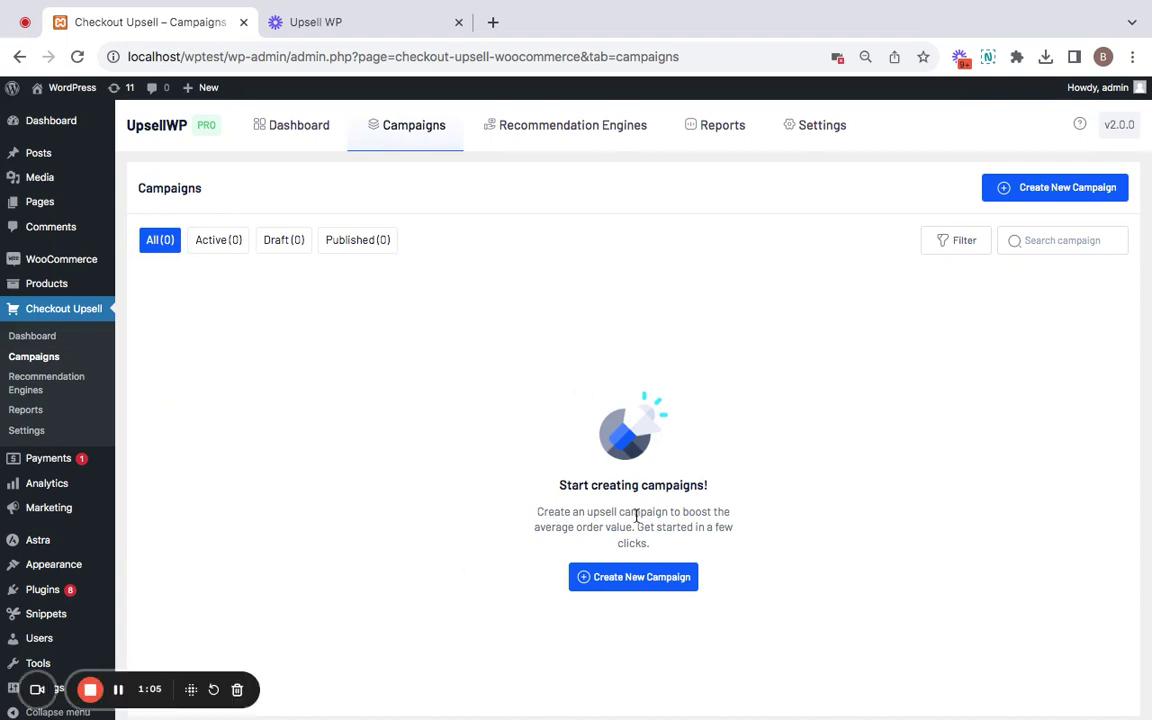
{"action": "left_click", "coordinate": [640, 578]}
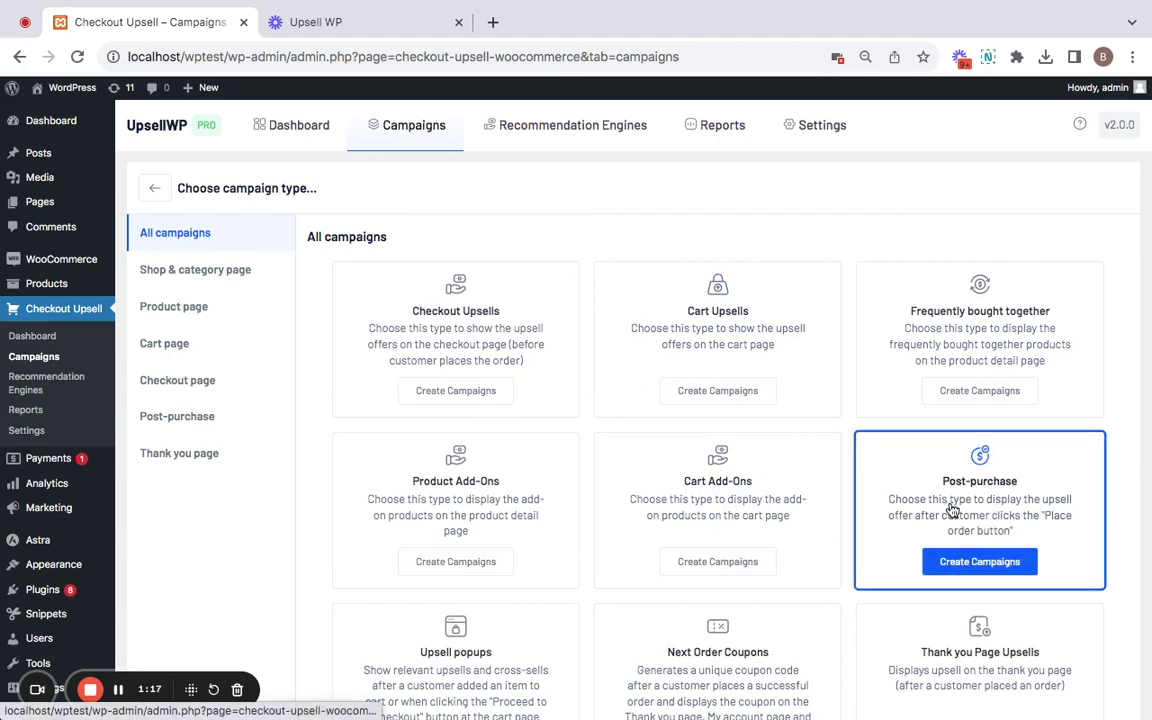
Step: Choose the Post-purchase campaign type and name it 'Post purchase upselling'
{"action": "left_click", "coordinate": [998, 568]}
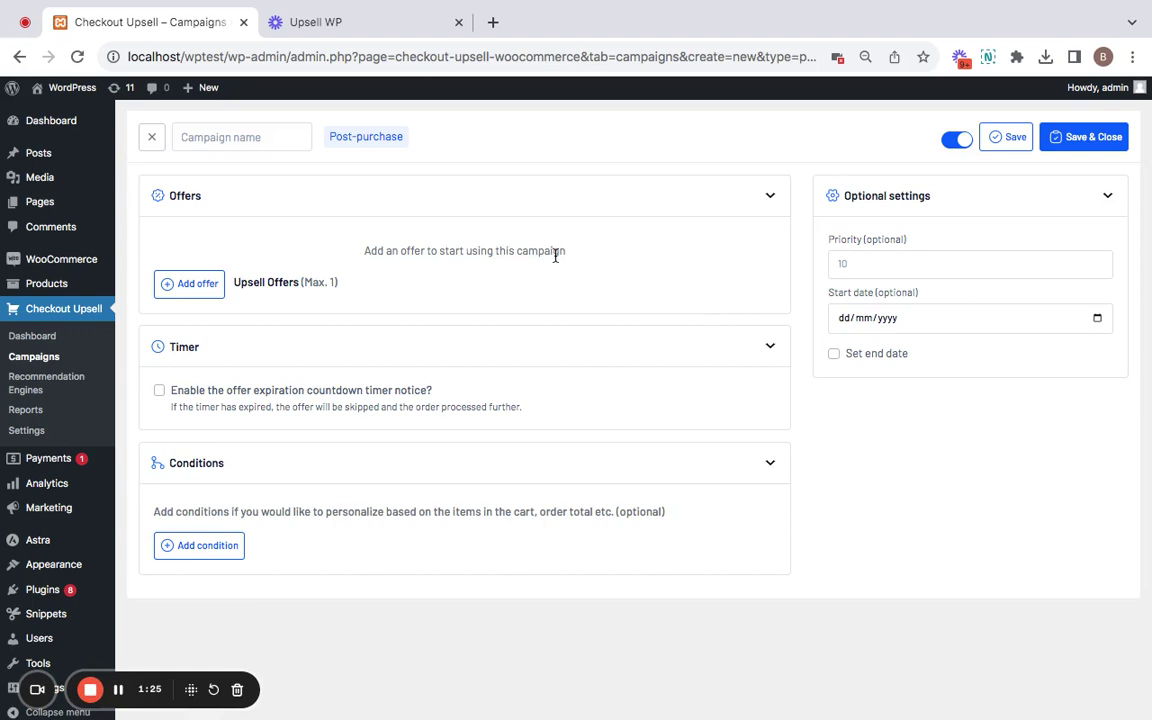
{"action": "left_click", "coordinate": [264, 137]}
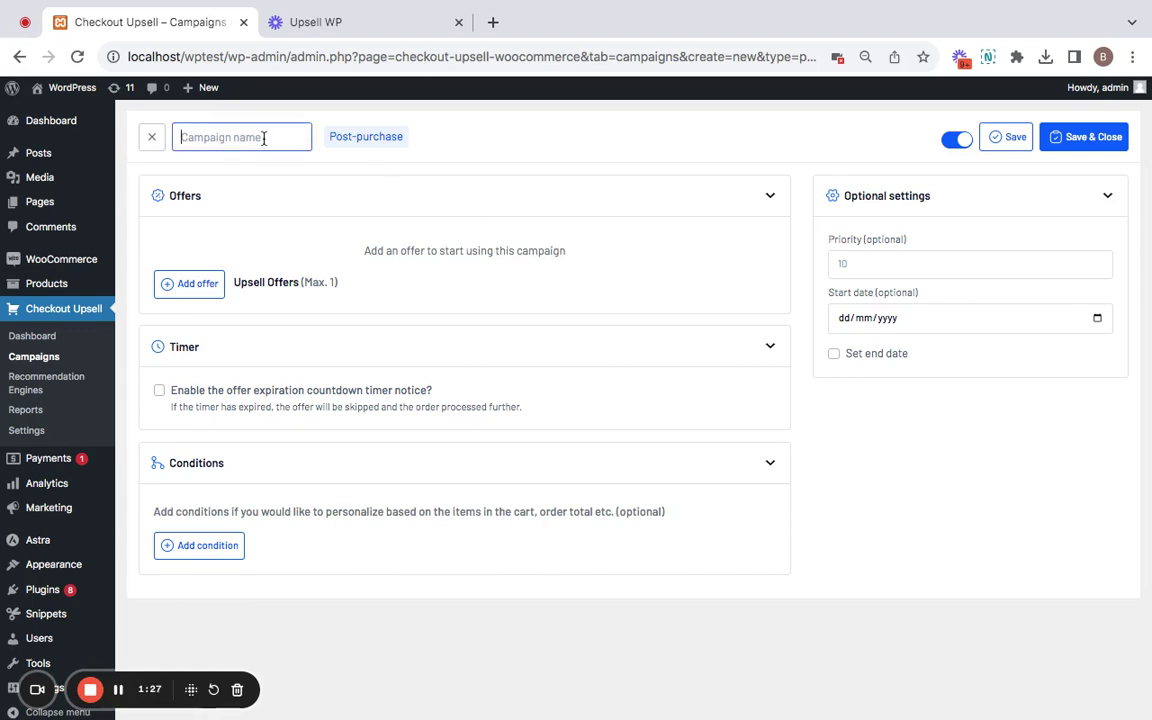
{"action": "type", "text": "Post purchase upselling"}
{"action": "key", "text": "Return"}
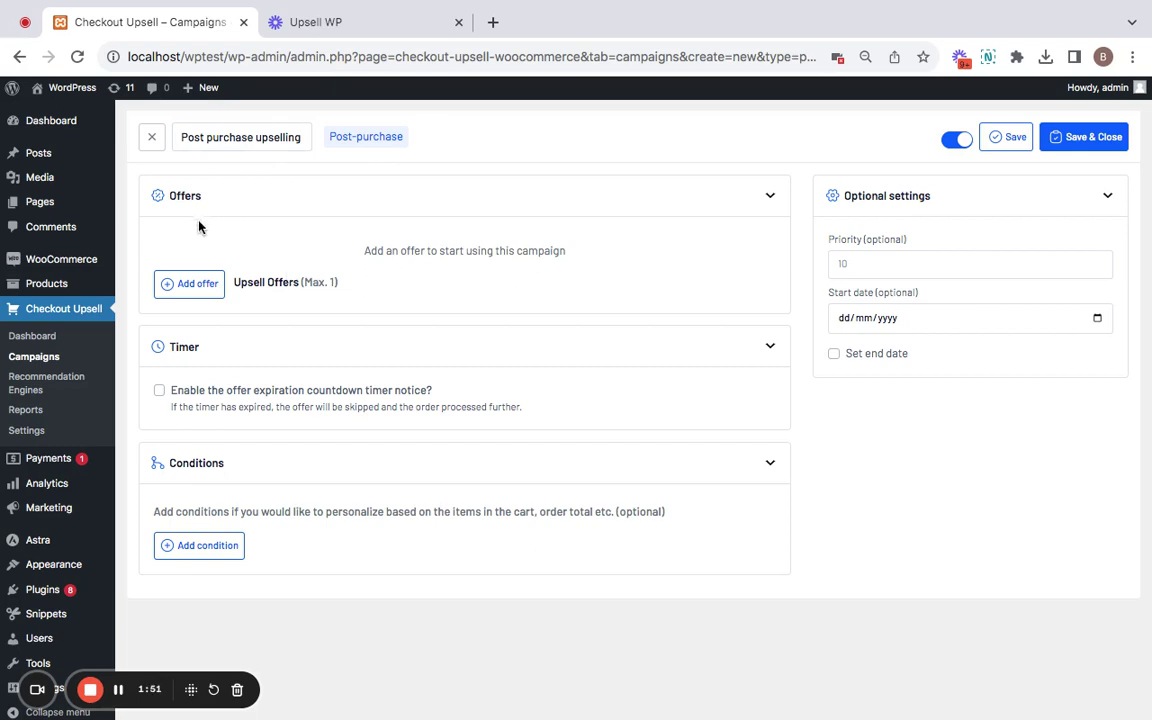
Step: Add Offer 1 using the #18 Cap product, previewed at $79.00
{"action": "left_click", "coordinate": [210, 285]}
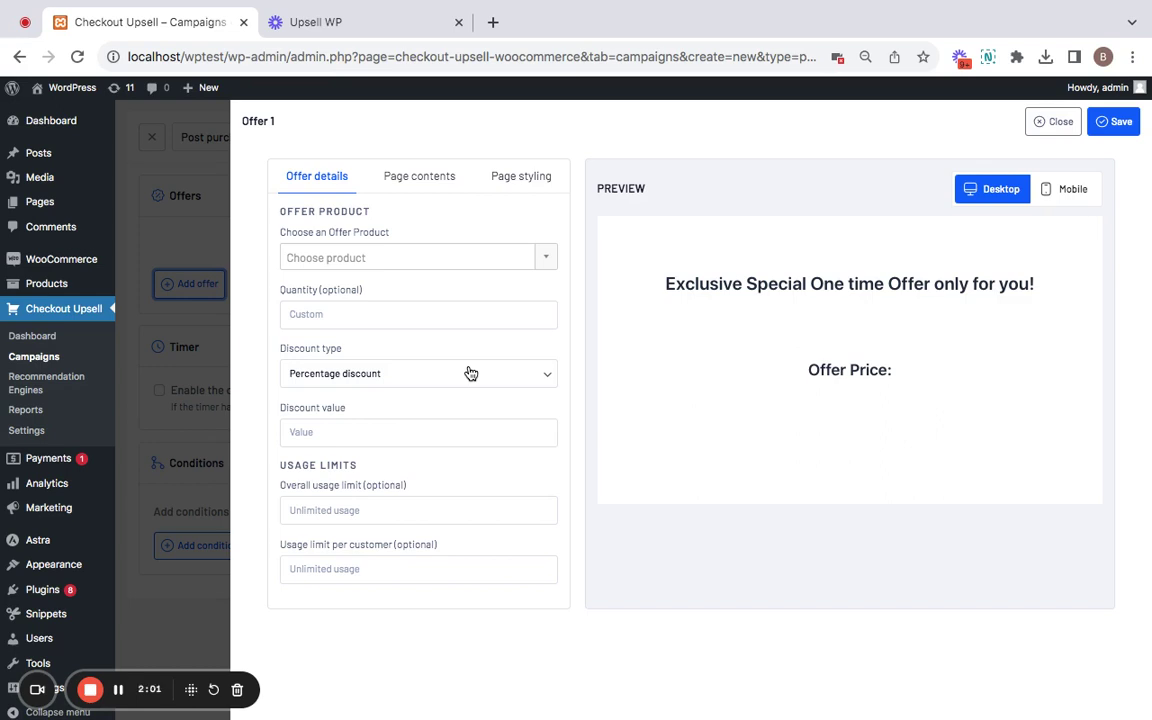
{"action": "left_click", "coordinate": [393, 257]}
{"action": "type", "text": "ca"}
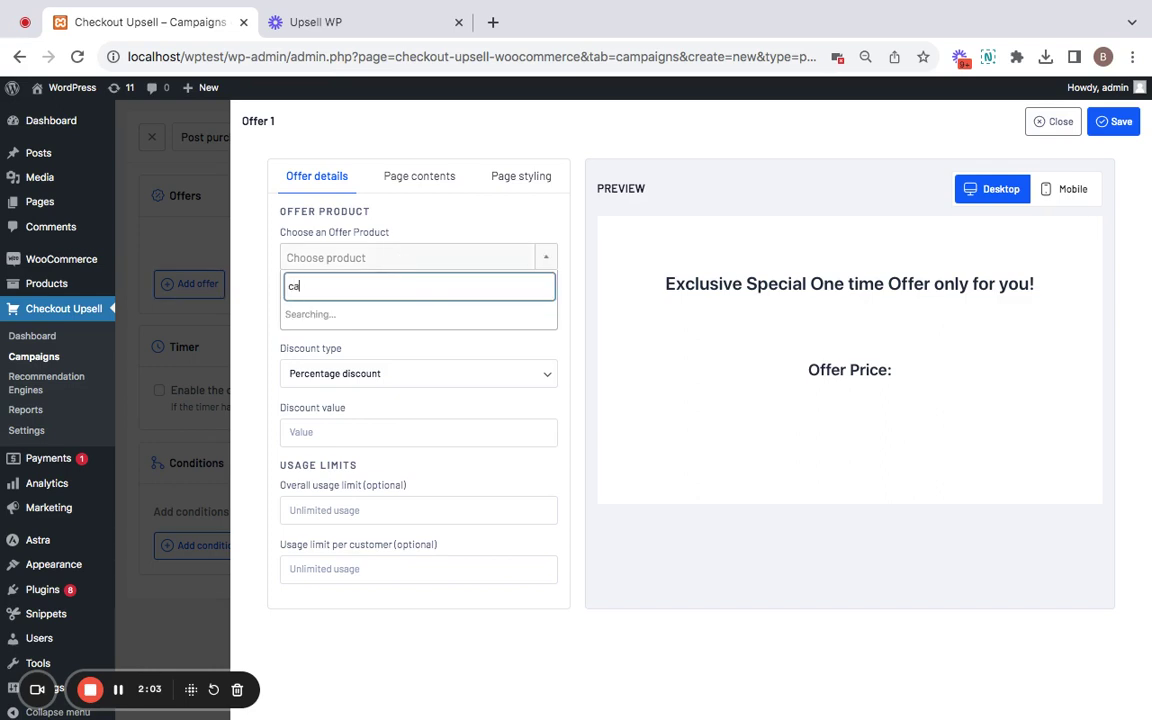
{"action": "type", "text": "p"}
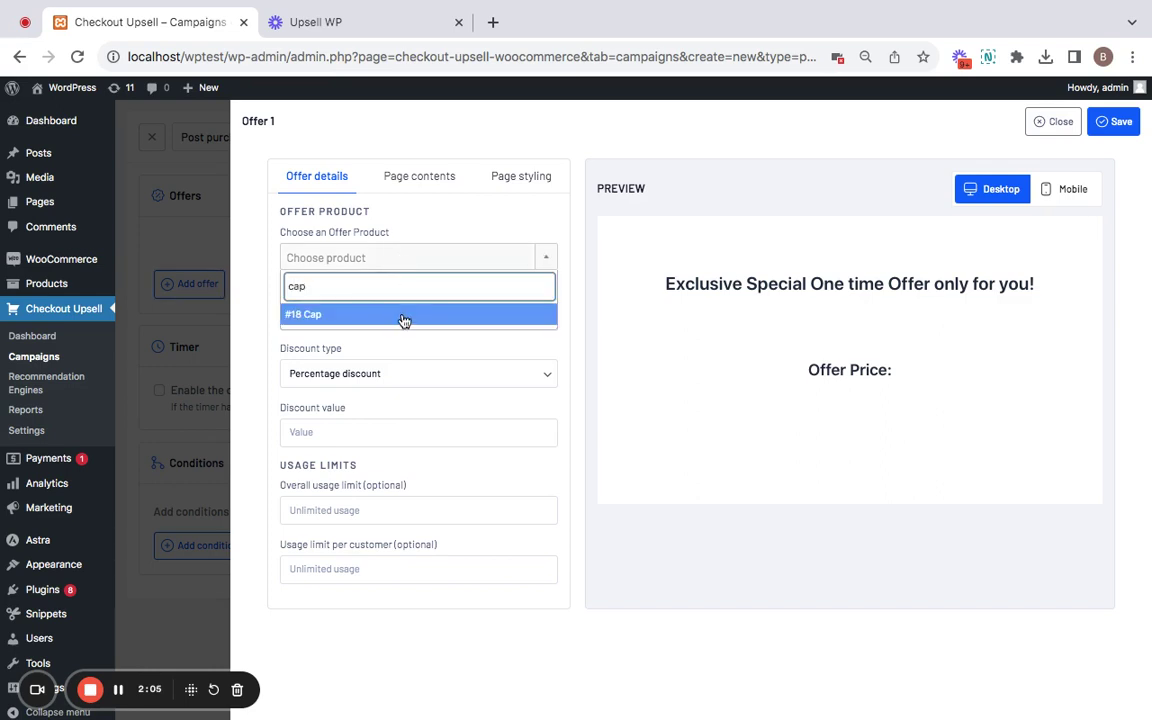
{"action": "left_click", "coordinate": [404, 316]}
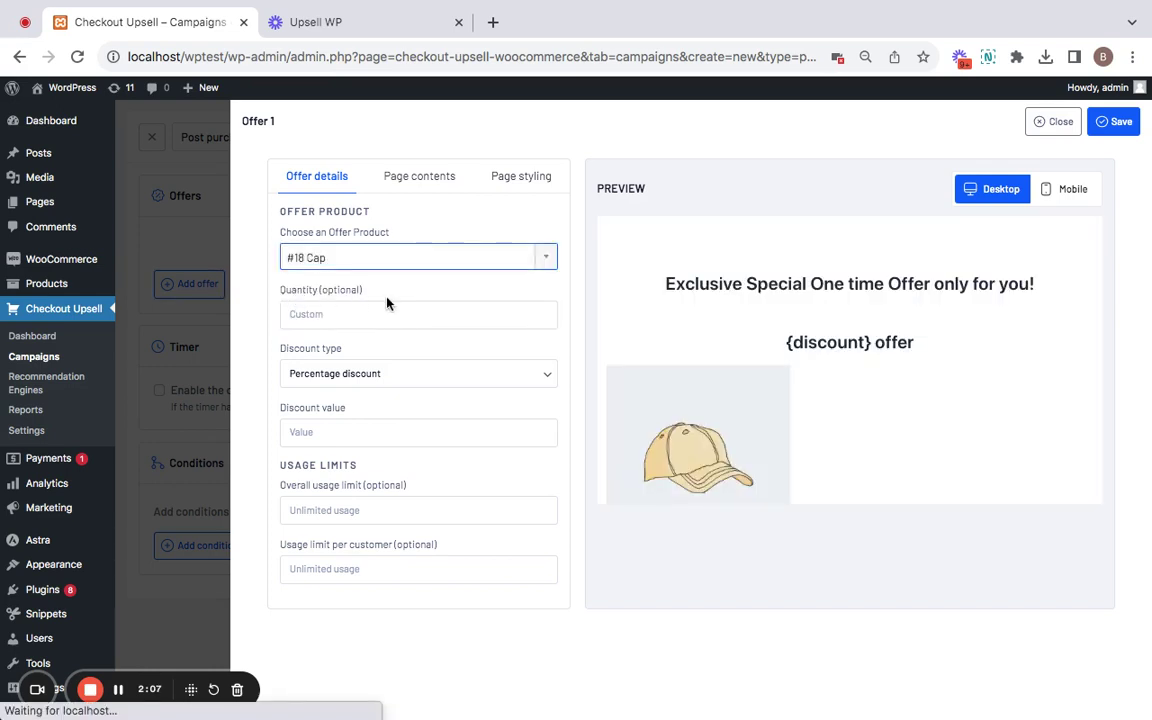
{"action": "scroll", "coordinate": [697, 354], "scroll_direction": "down", "scroll_amount": 2}
{"action": "scroll", "coordinate": [697, 354], "scroll_direction": "down", "scroll_amount": 3}
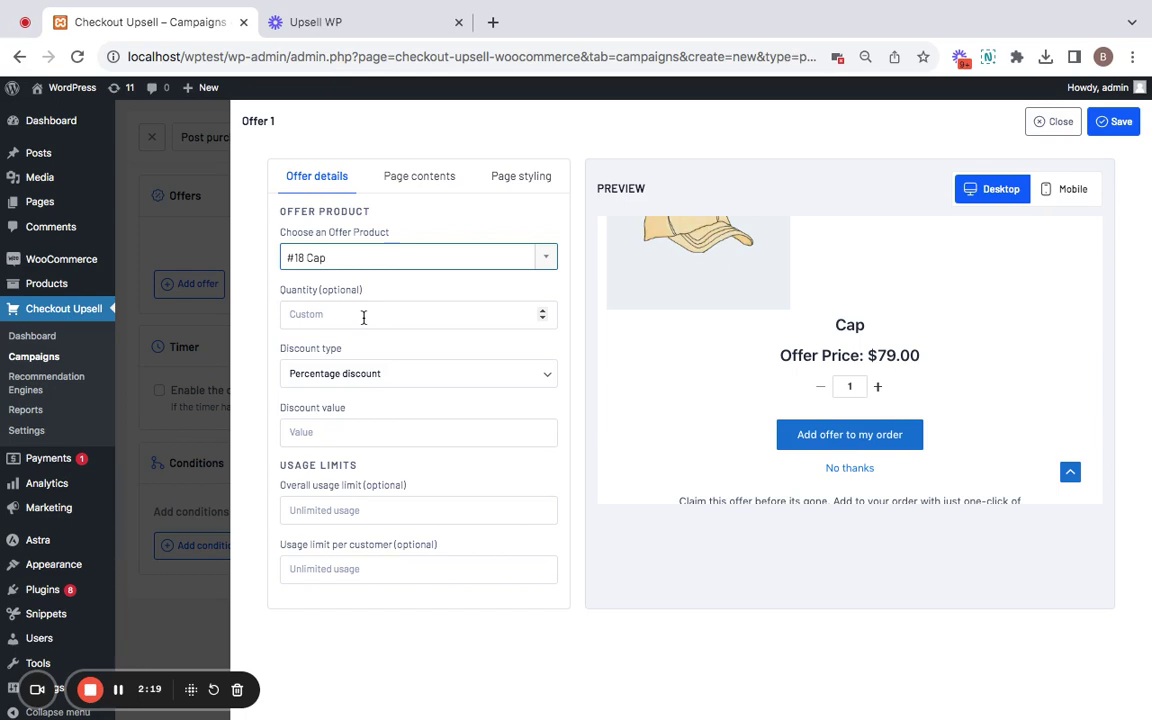
Step: Apply a Fixed discount of 30 to the Cap offer and check the $49.00 preview price
{"action": "left_click", "coordinate": [396, 373]}
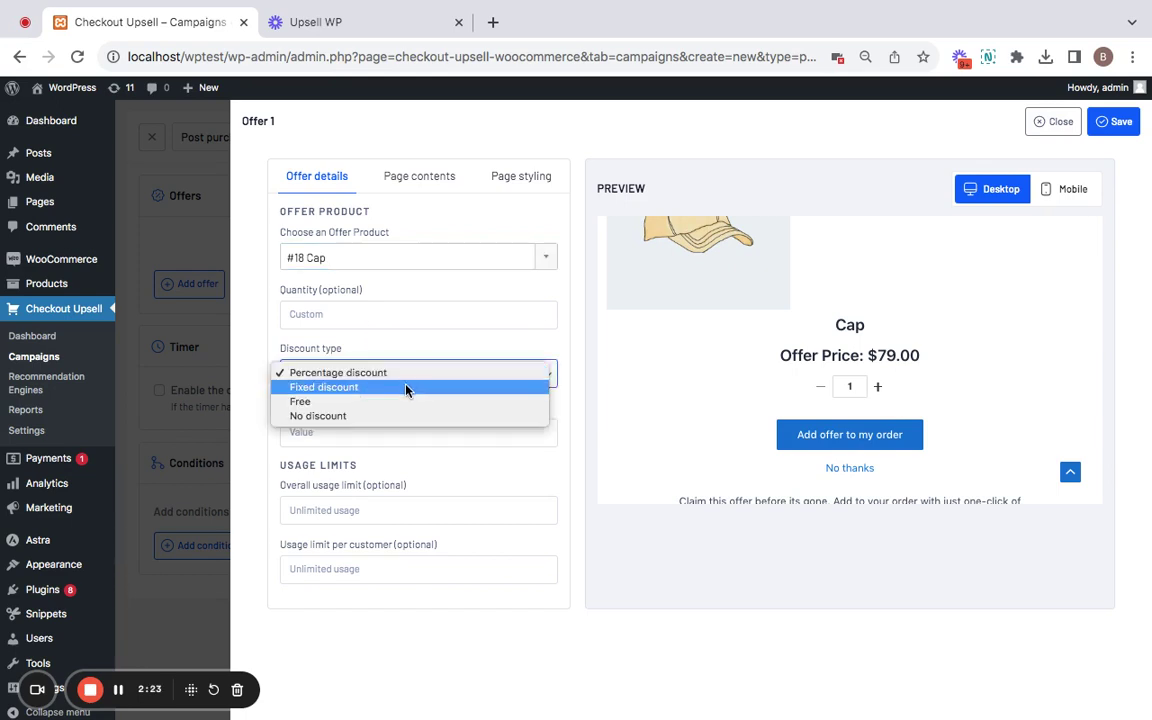
{"action": "left_click", "coordinate": [406, 388]}
{"action": "left_click", "coordinate": [334, 433]}
{"action": "type", "text": "30"}
{"action": "left_click", "coordinate": [370, 357]}
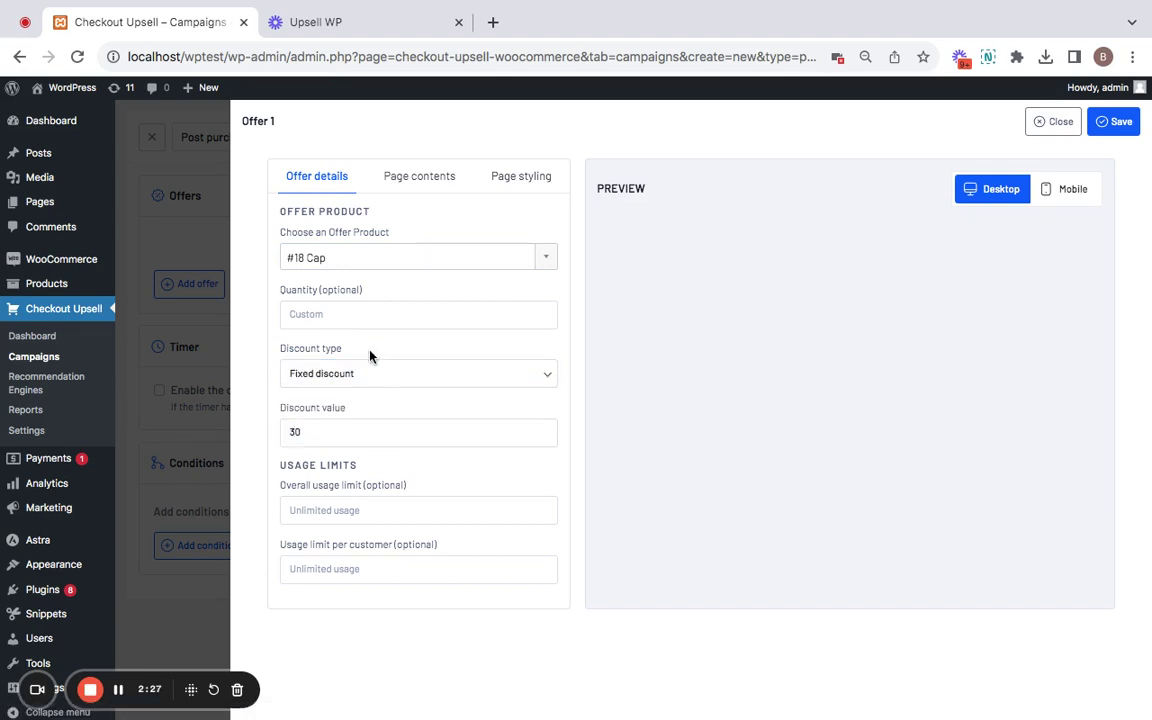
{"action": "left_click", "coordinate": [372, 372]}
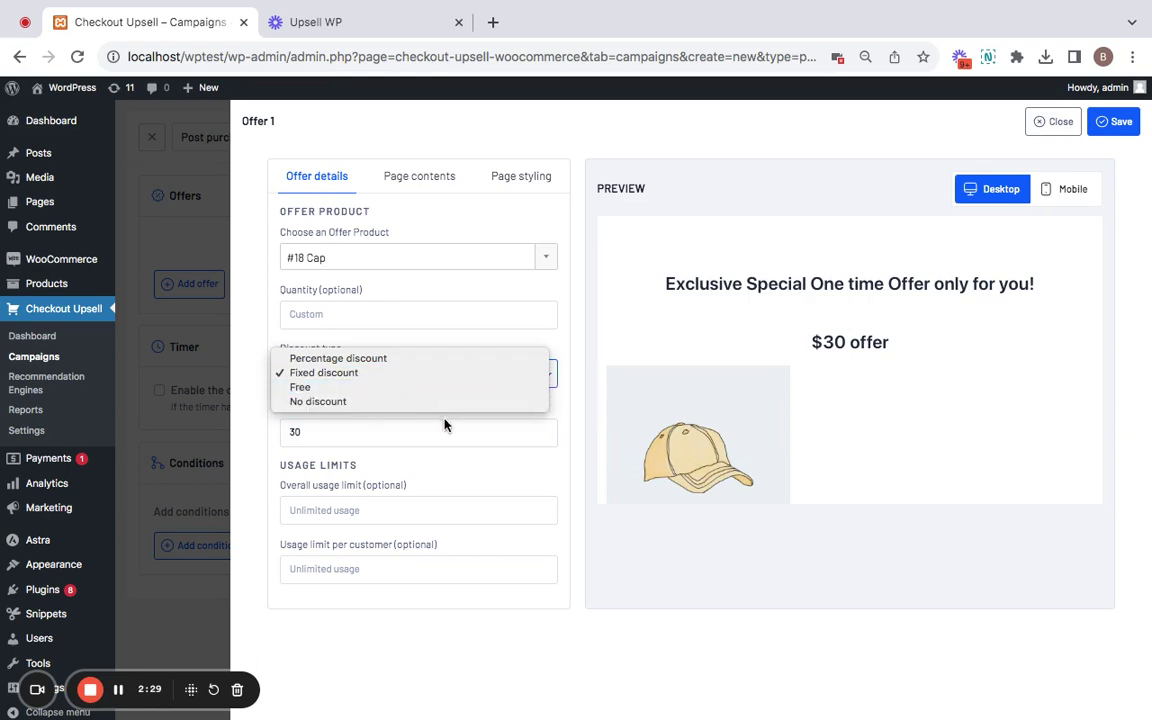
{"action": "left_click", "coordinate": [445, 425]}
{"action": "scroll", "coordinate": [673, 415], "scroll_direction": "down", "scroll_amount": 3}
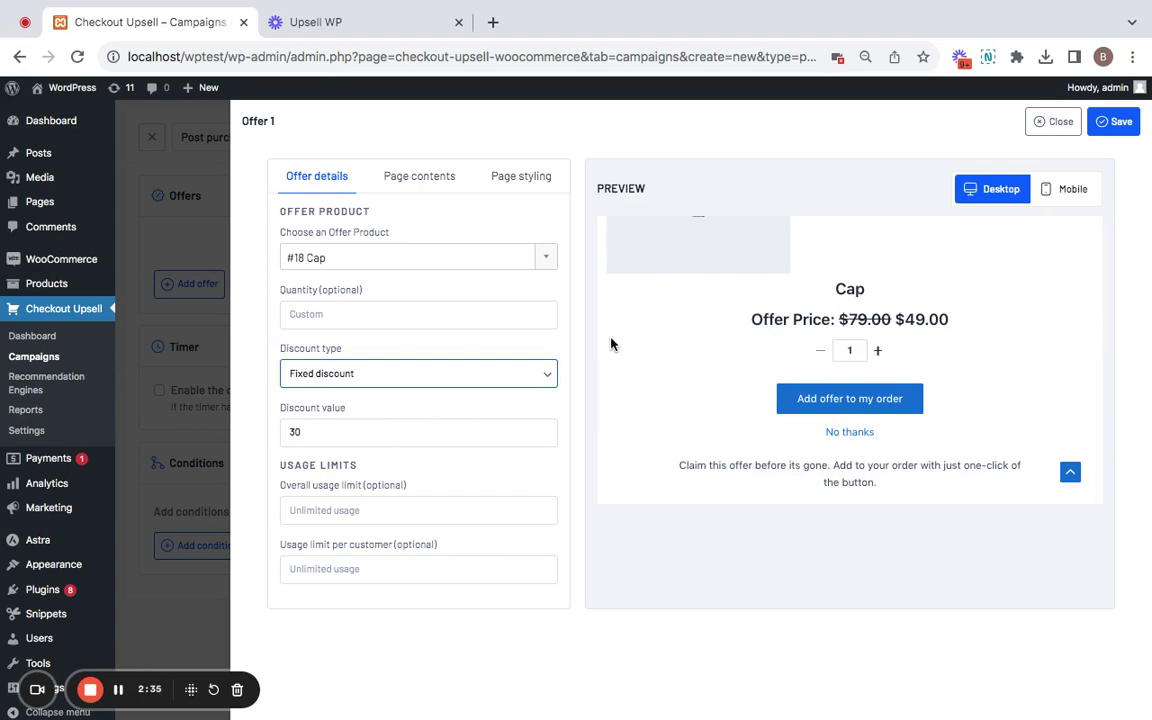
{"action": "scroll", "coordinate": [450, 399], "scroll_direction": "down", "scroll_amount": 1}
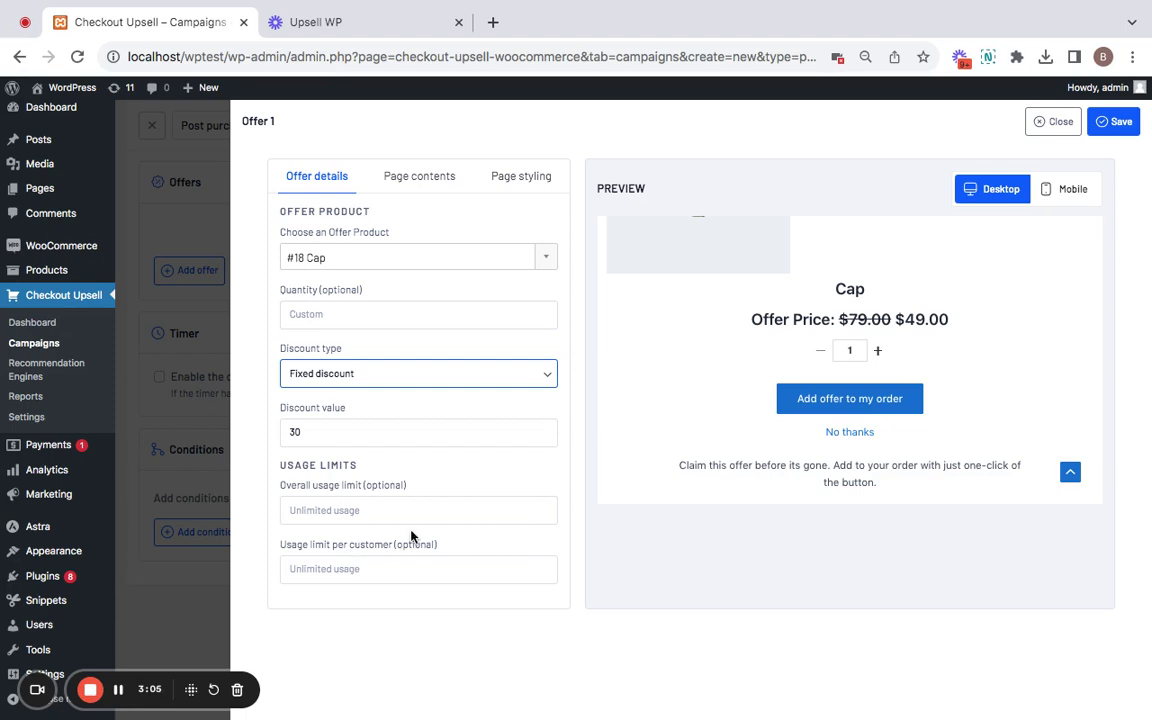
{"action": "scroll", "coordinate": [775, 428], "scroll_direction": "up", "scroll_amount": 3}
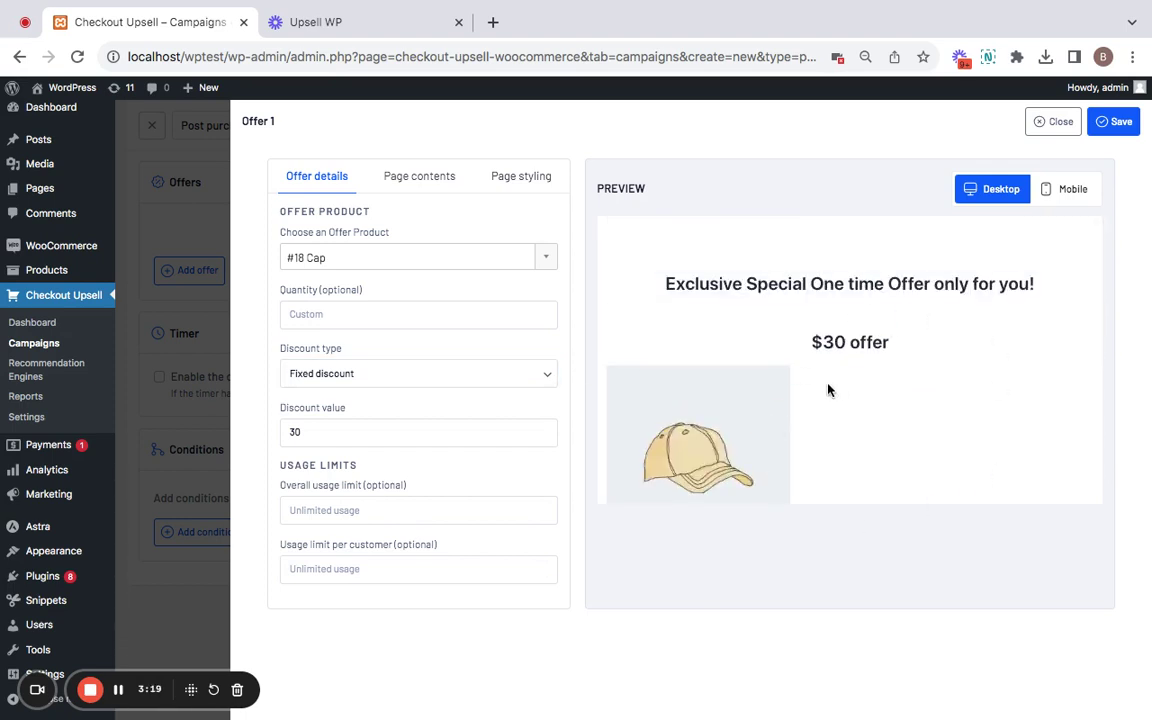
{"action": "scroll", "coordinate": [830, 391], "scroll_direction": "down", "scroll_amount": 3}
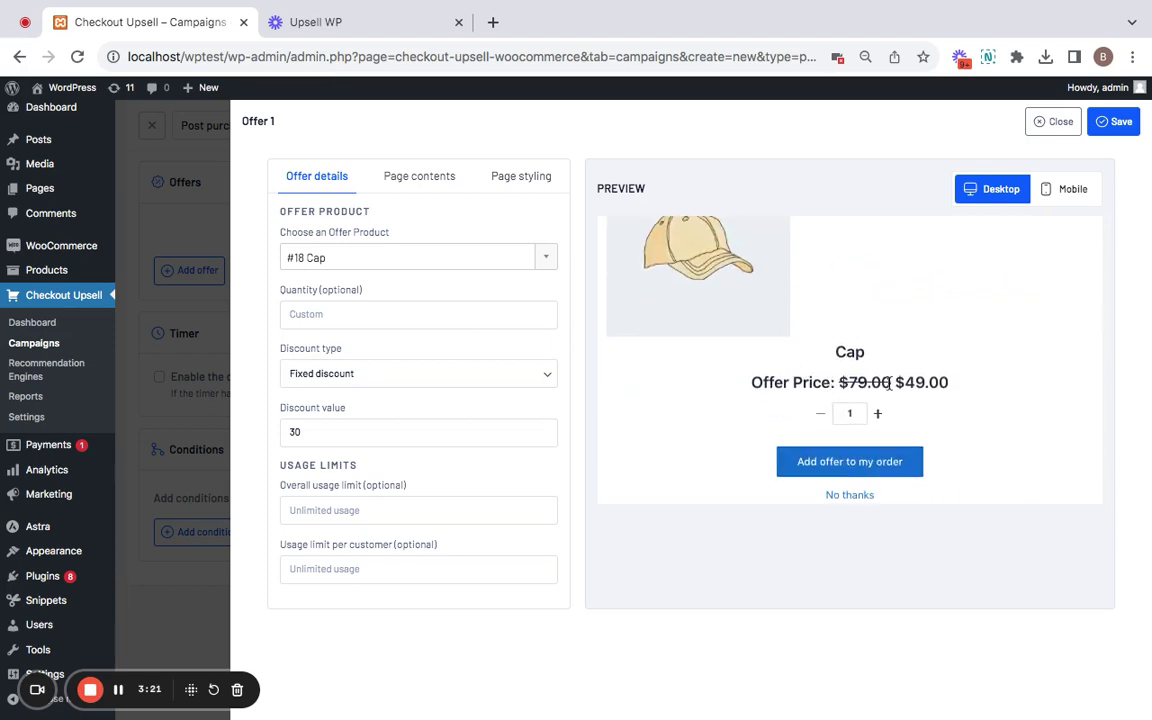
{"action": "scroll", "coordinate": [889, 383], "scroll_direction": "up", "scroll_amount": 3}
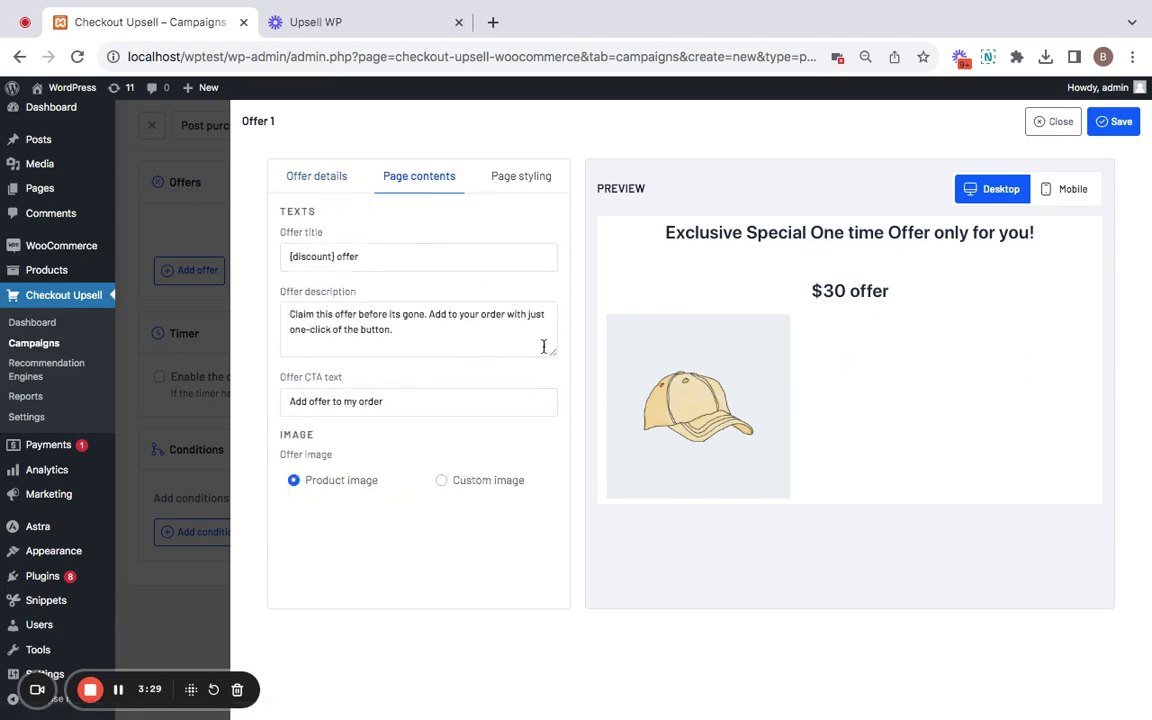
Step: Review the Cap offer's Page contents texts, then show its Page styling for the /cuw-offer page
{"action": "scroll", "coordinate": [640, 352], "scroll_direction": "down", "scroll_amount": 3}
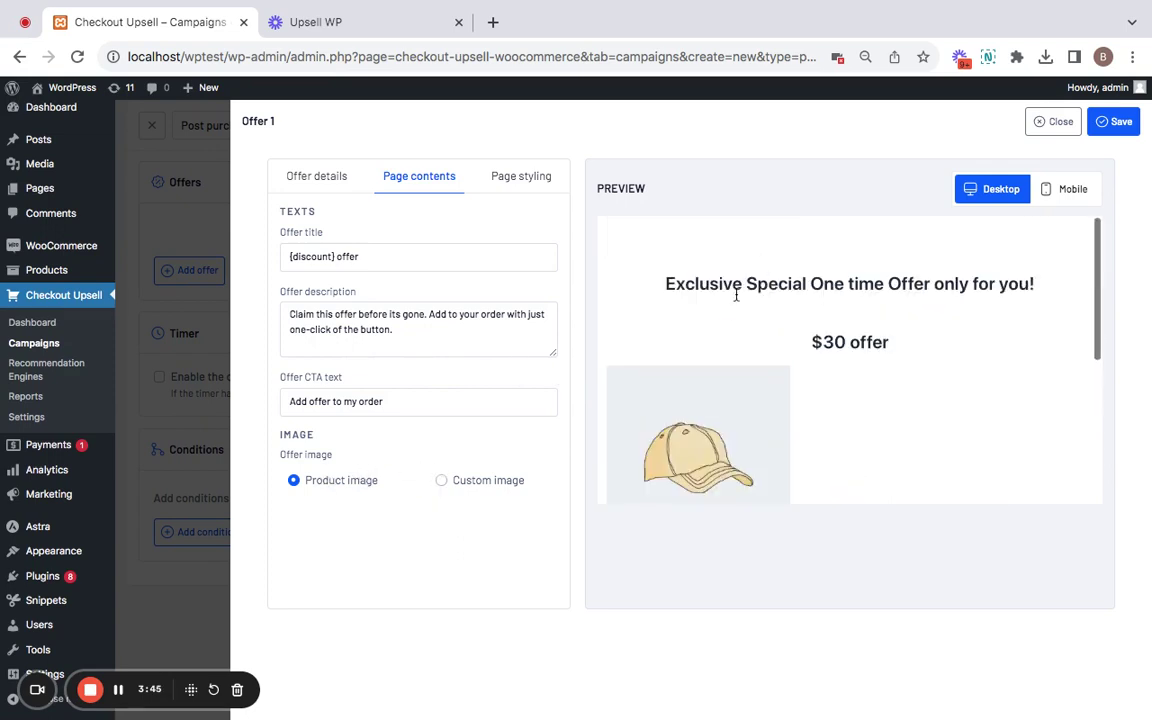
{"action": "left_click", "coordinate": [520, 182]}
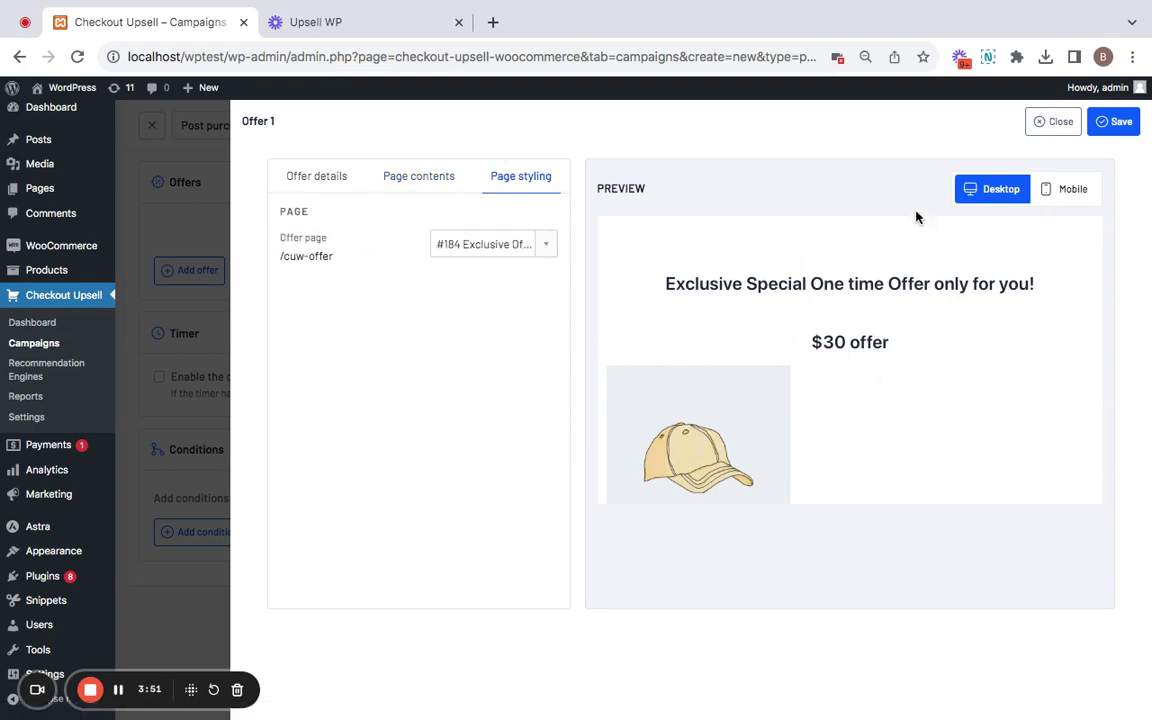
{"action": "mouse_move", "coordinate": [1124, 127]}
Step: Save the Cap offer as Offer 1 with a $30.00 discount and enable the countdown timer notice
{"action": "left_click", "coordinate": [1119, 126]}
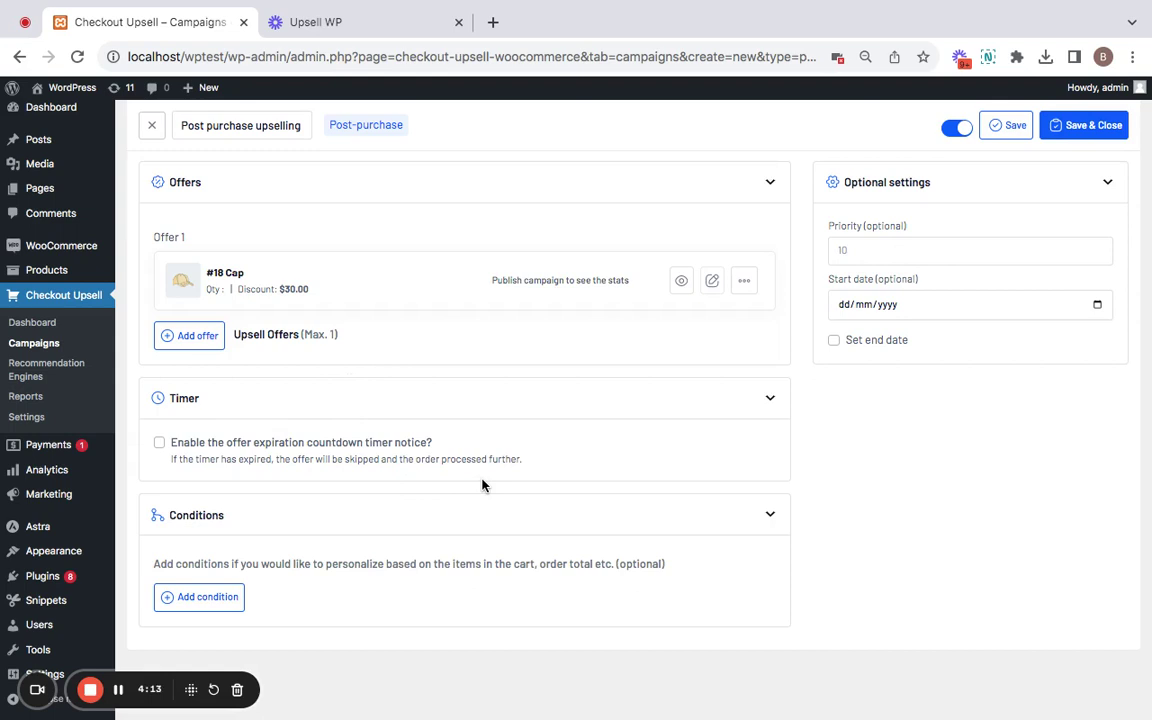
{"action": "left_click", "coordinate": [159, 443]}
{"action": "scroll", "coordinate": [345, 512], "scroll_direction": "down", "scroll_amount": 1}
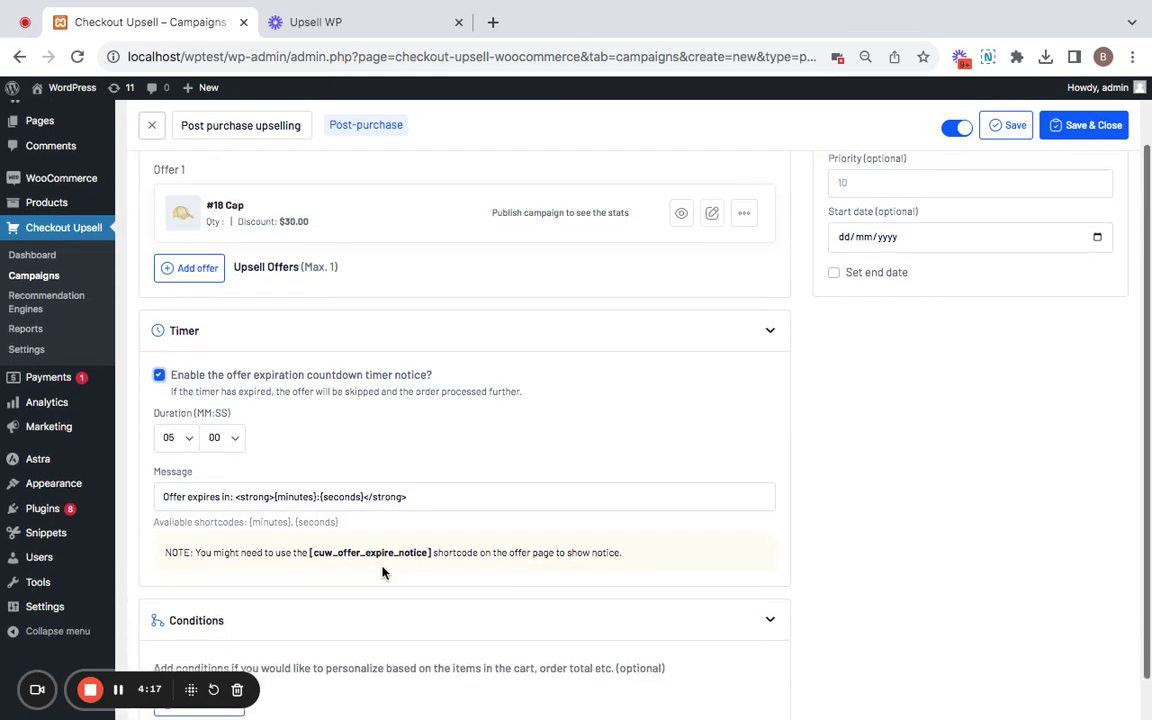
{"action": "scroll", "coordinate": [304, 470], "scroll_direction": "down", "scroll_amount": 1}
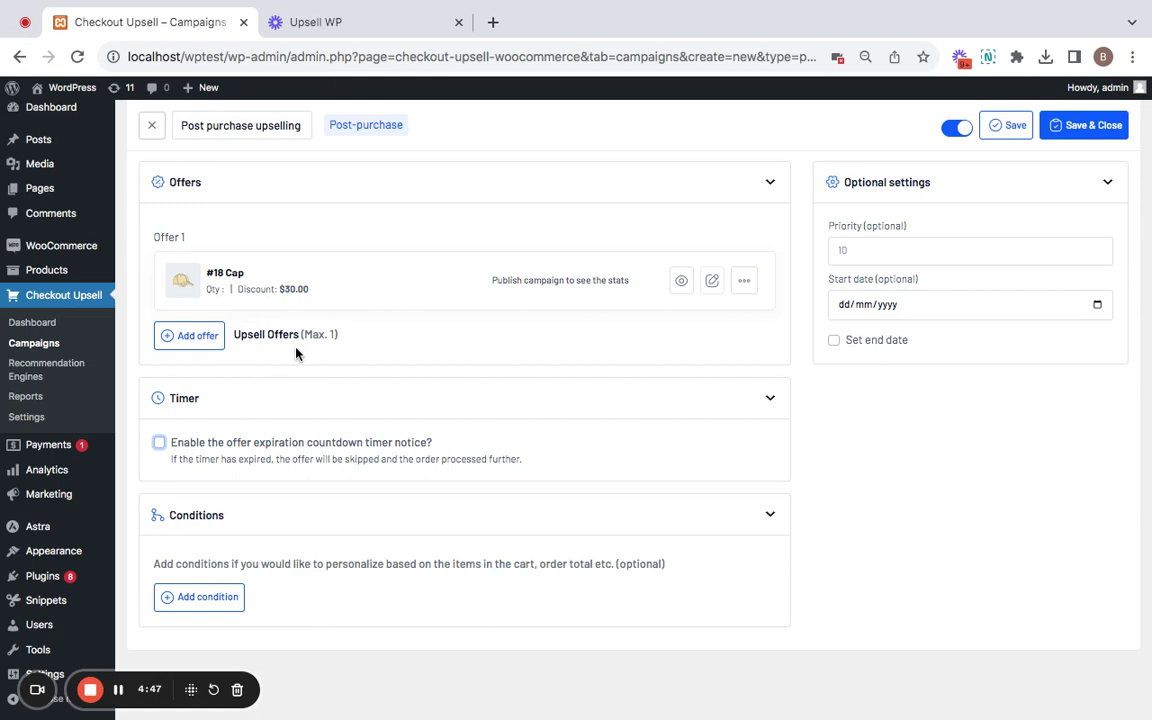
Step: Add a campaign condition: Order total greater than or equal to 500
{"action": "left_click", "coordinate": [230, 598]}
{"action": "left_click", "coordinate": [896, 168]}
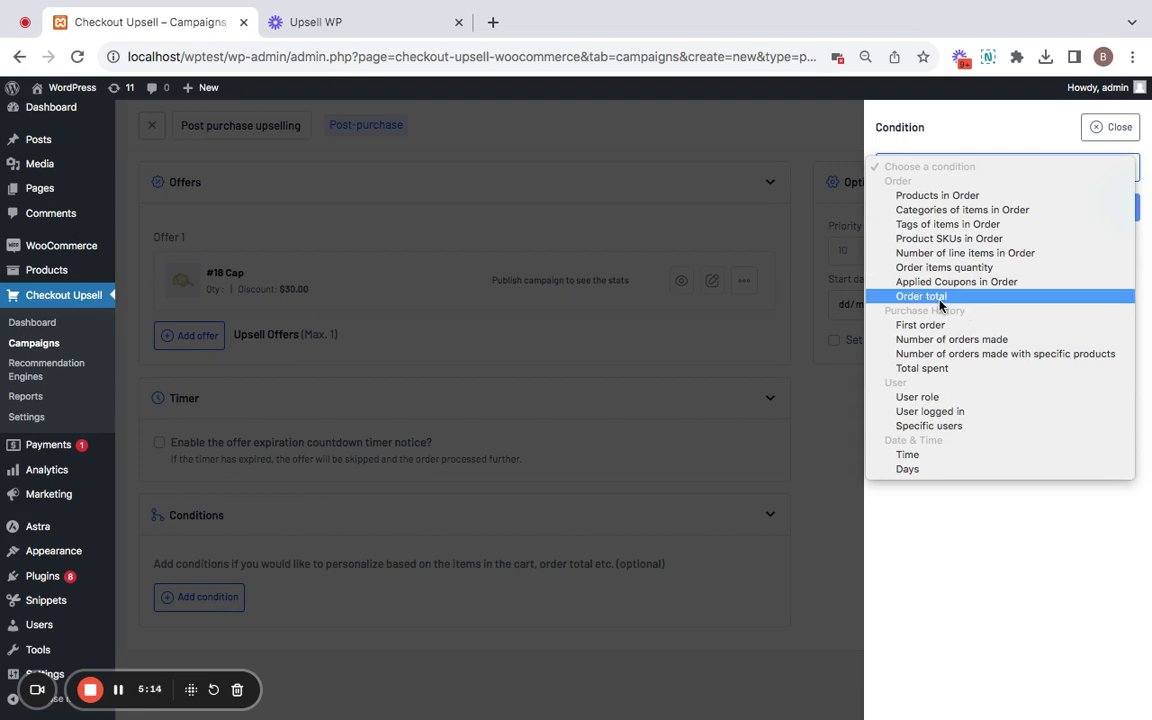
{"action": "left_click", "coordinate": [940, 297]}
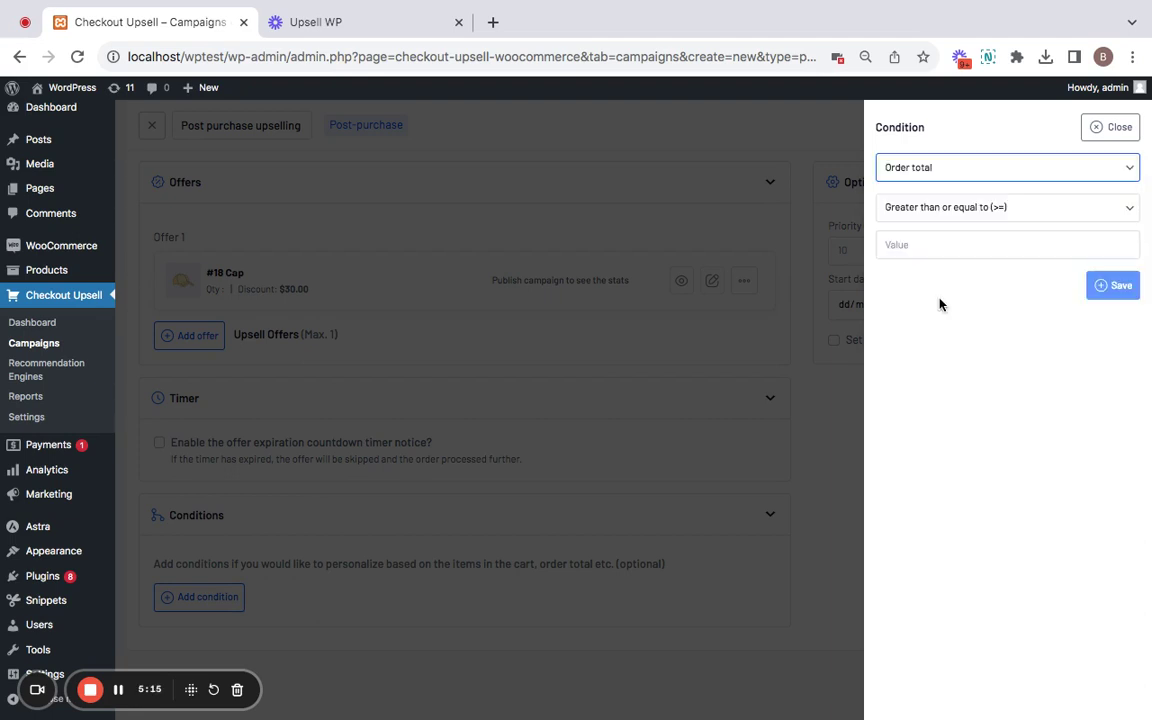
{"action": "left_click", "coordinate": [931, 246]}
{"action": "type", "text": "5"}
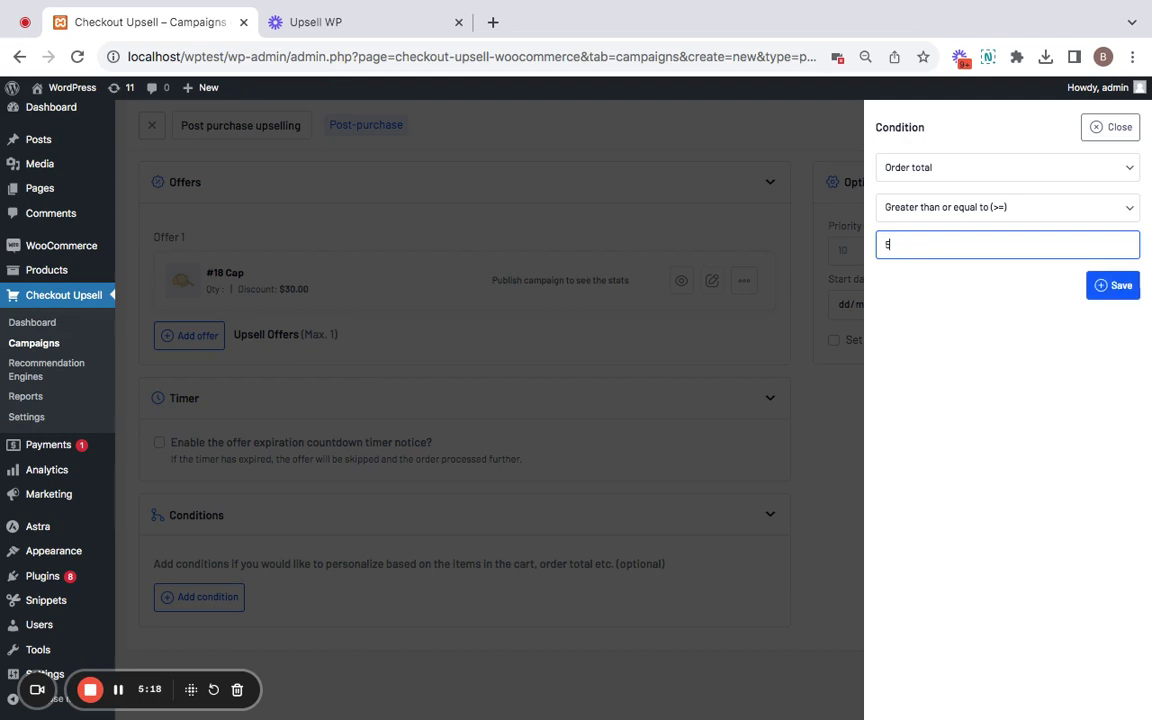
{"action": "type", "text": "00"}
{"action": "left_click", "coordinate": [1112, 287]}
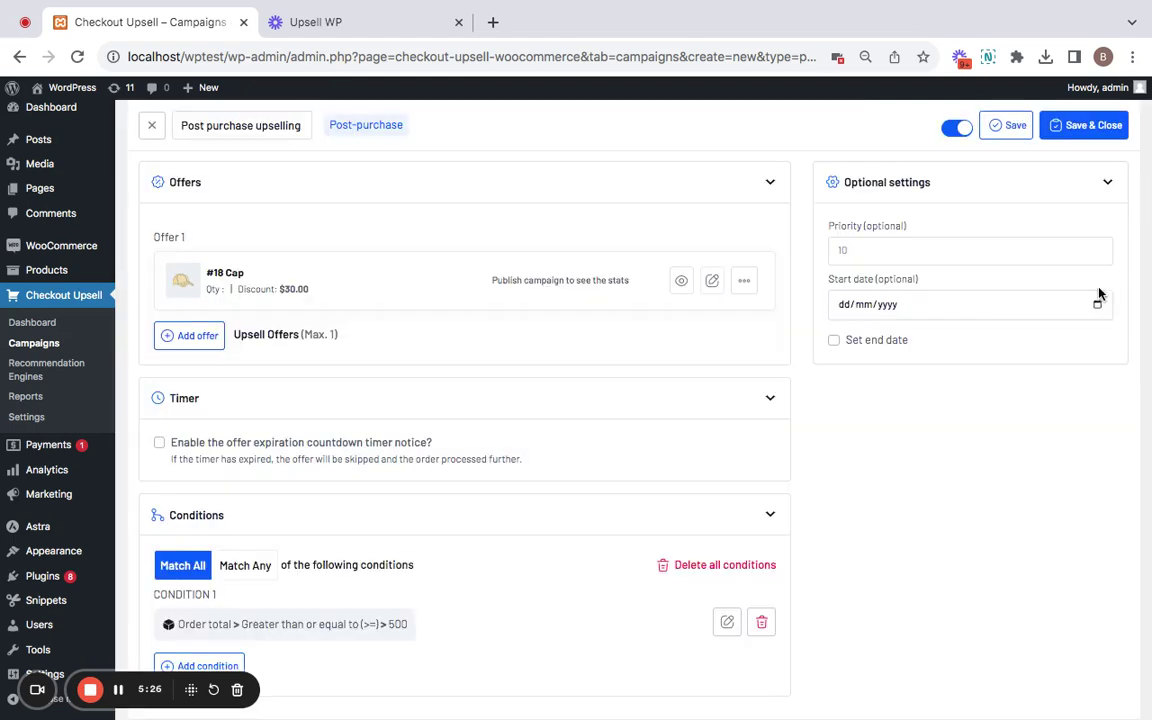
{"action": "scroll", "coordinate": [440, 460], "scroll_direction": "down", "scroll_amount": 1}
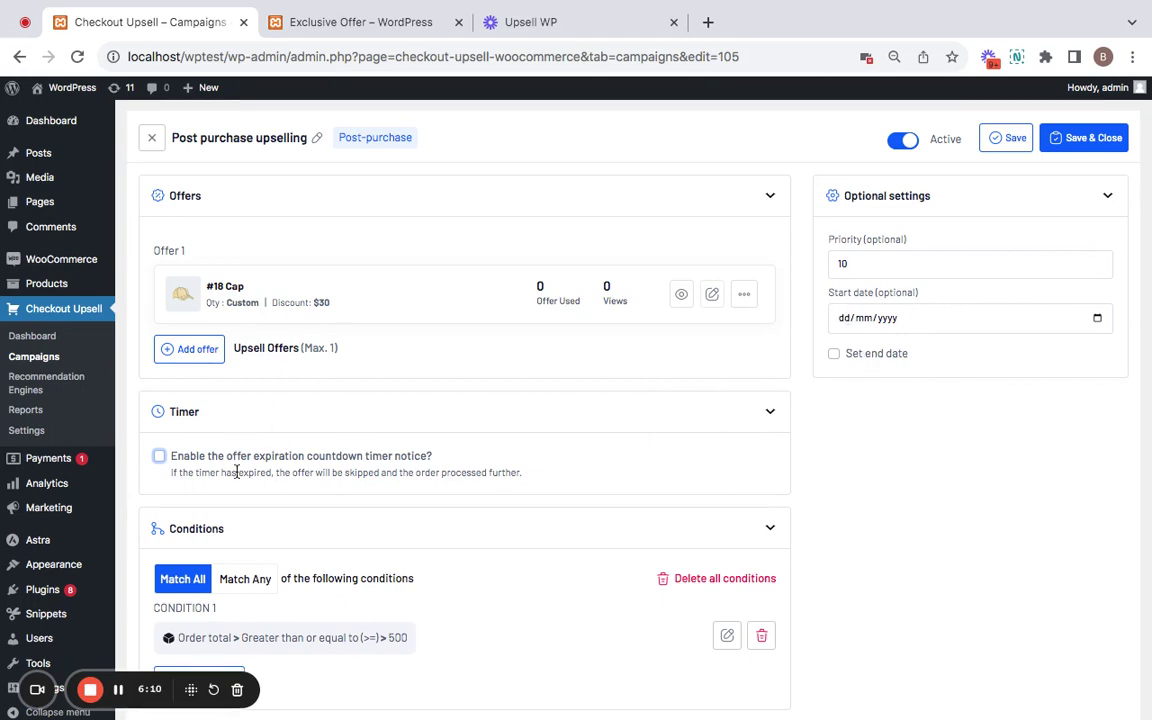
{"action": "left_click", "coordinate": [159, 456]}
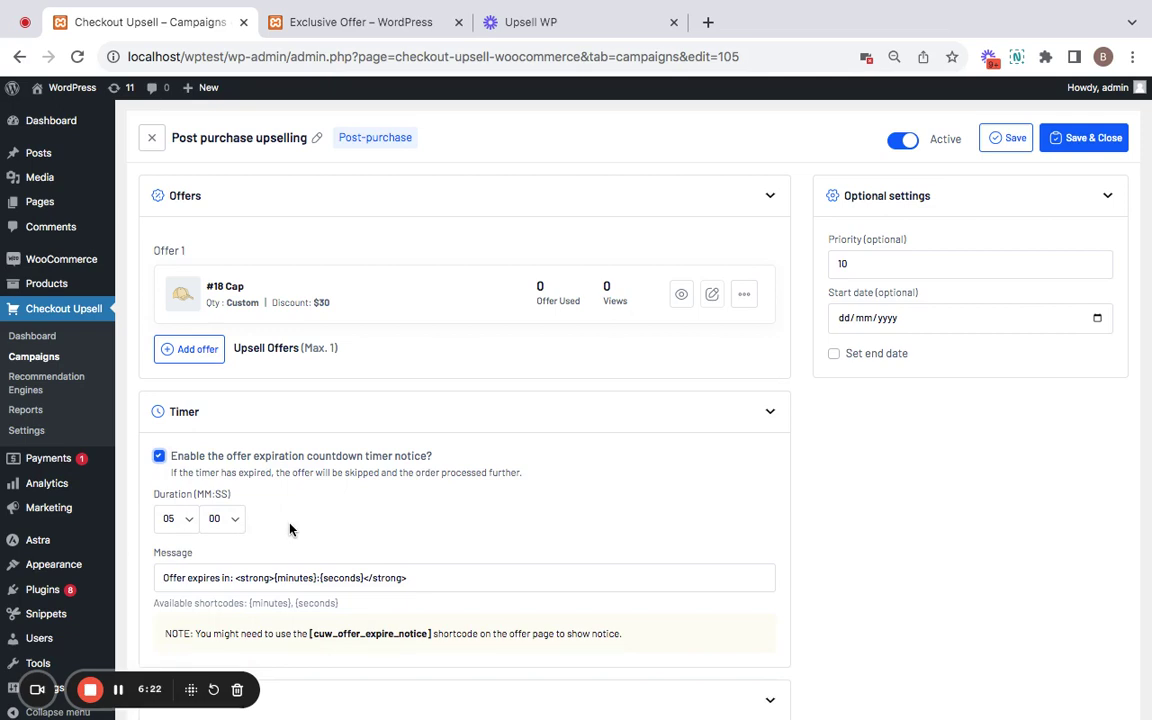
{"action": "left_click", "coordinate": [348, 20]}
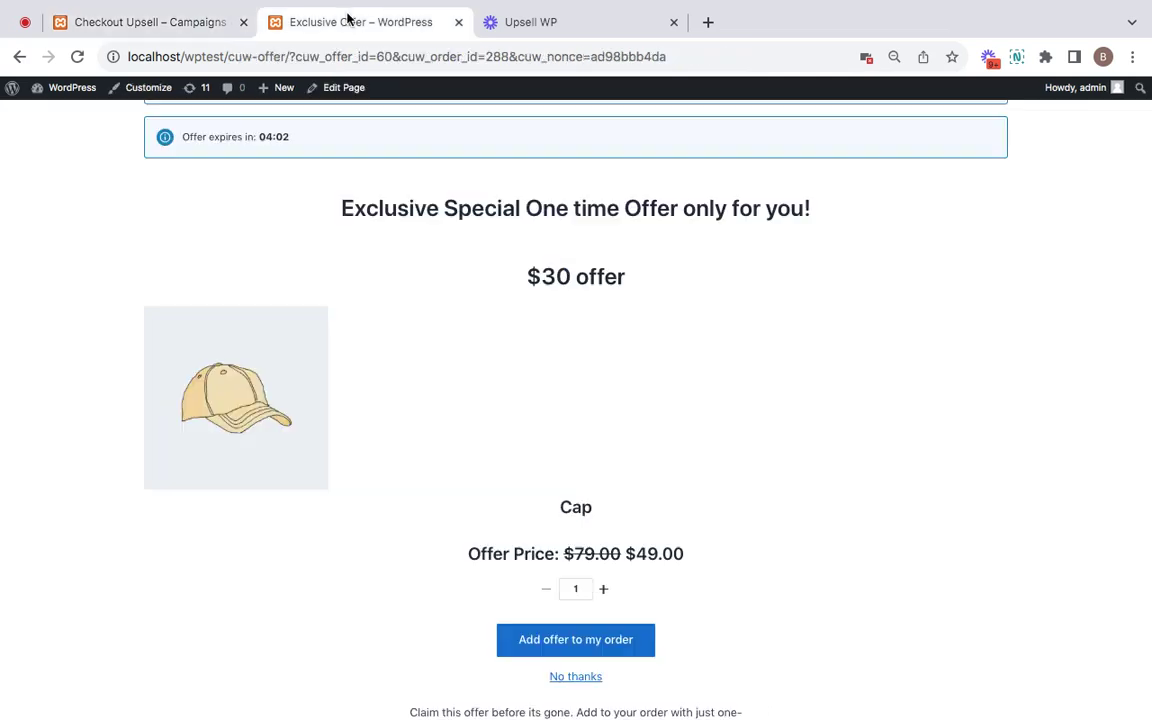
{"action": "scroll", "coordinate": [306, 256], "scroll_direction": "up", "scroll_amount": 2}
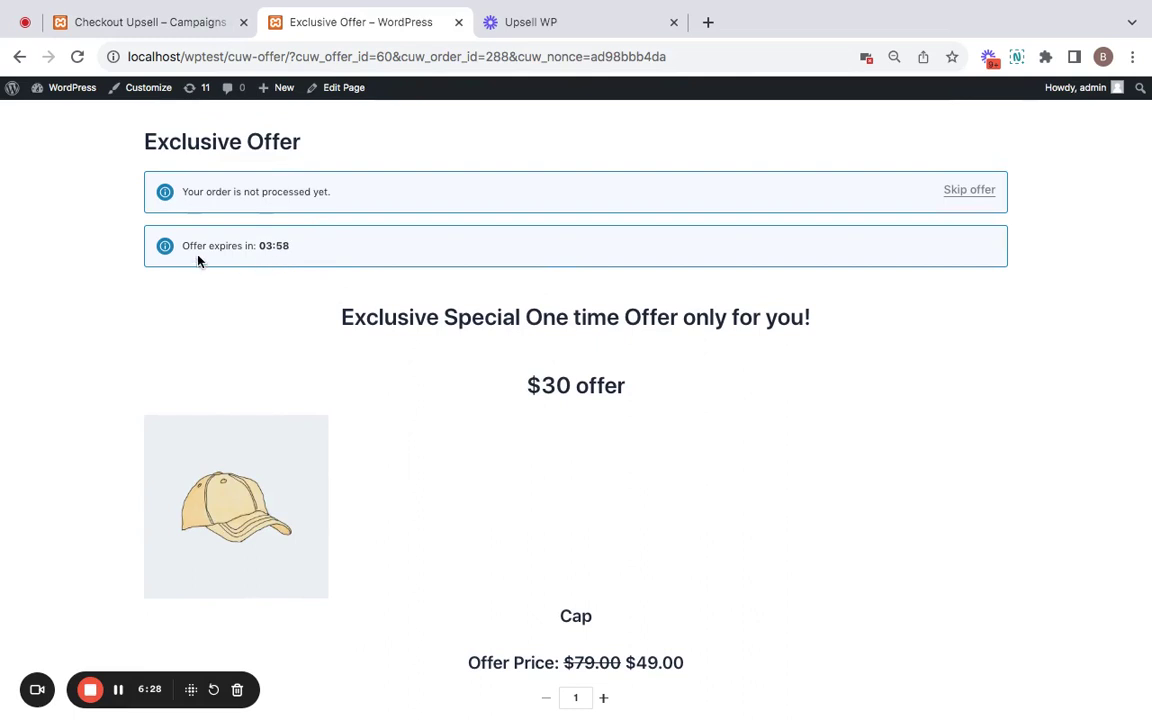
{"action": "mouse_move", "coordinate": [303, 248]}
{"action": "left_mouse_down"}
{"action": "mouse_move", "coordinate": [182, 247]}
{"action": "mouse_move", "coordinate": [311, 251]}
{"action": "left_mouse_up"}
{"action": "left_click", "coordinate": [183, 22]}
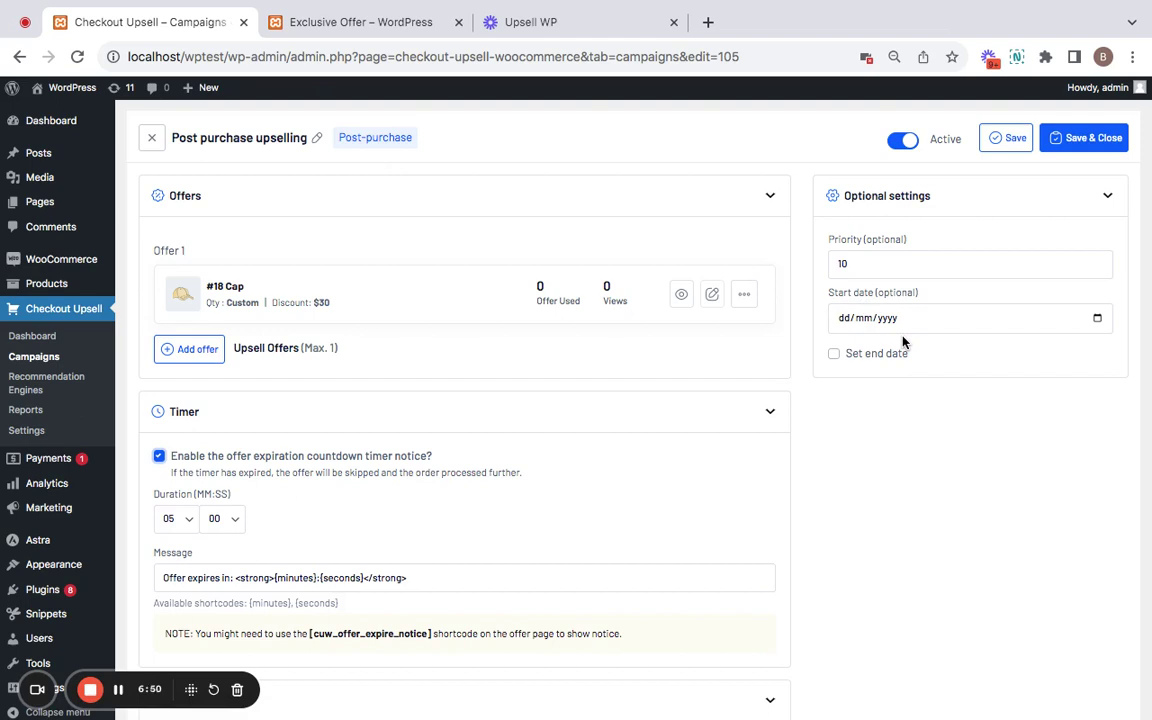
Step: Turn off the offer expiration countdown timer notice and Save & Close the campaign
{"action": "scroll", "coordinate": [505, 422], "scroll_direction": "down", "scroll_amount": 2}
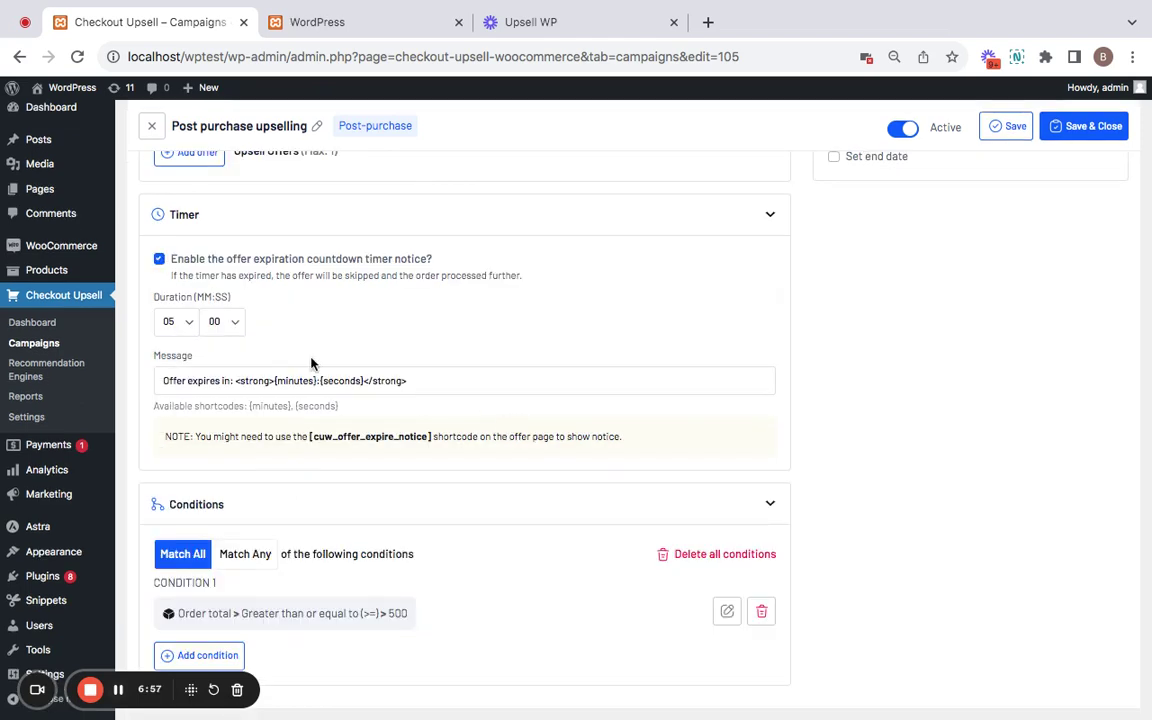
{"action": "left_click", "coordinate": [424, 379]}
{"action": "key", "text": "ctrl+a"}
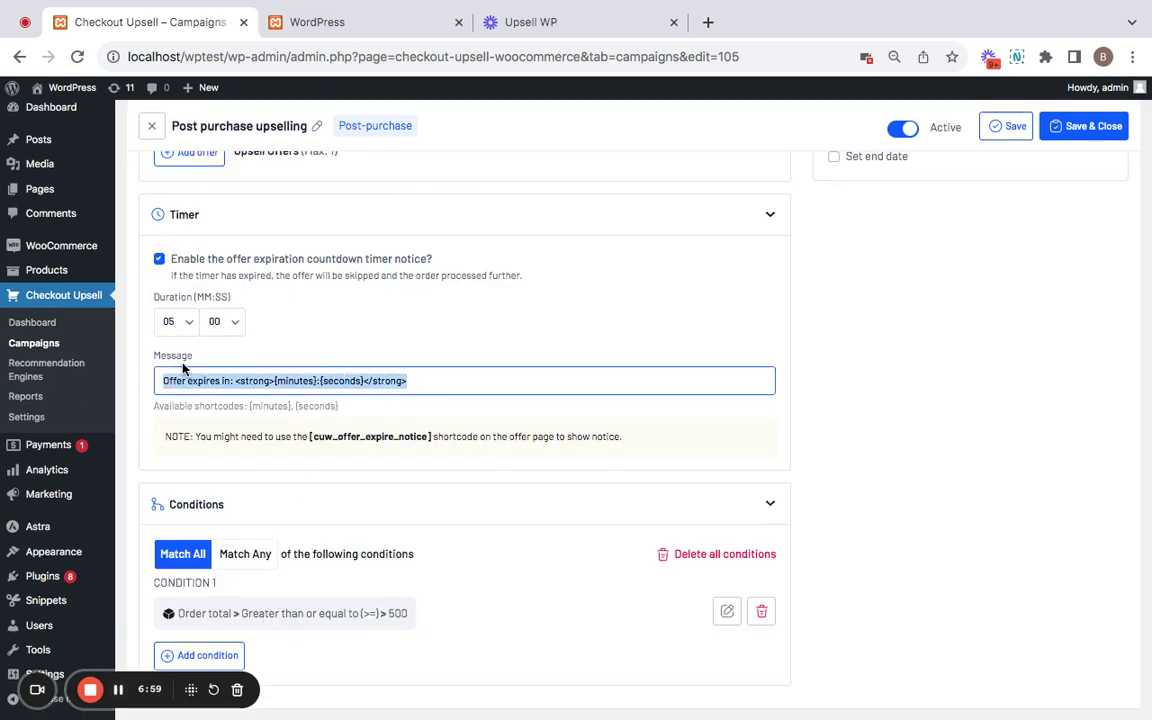
{"action": "left_click", "coordinate": [420, 321]}
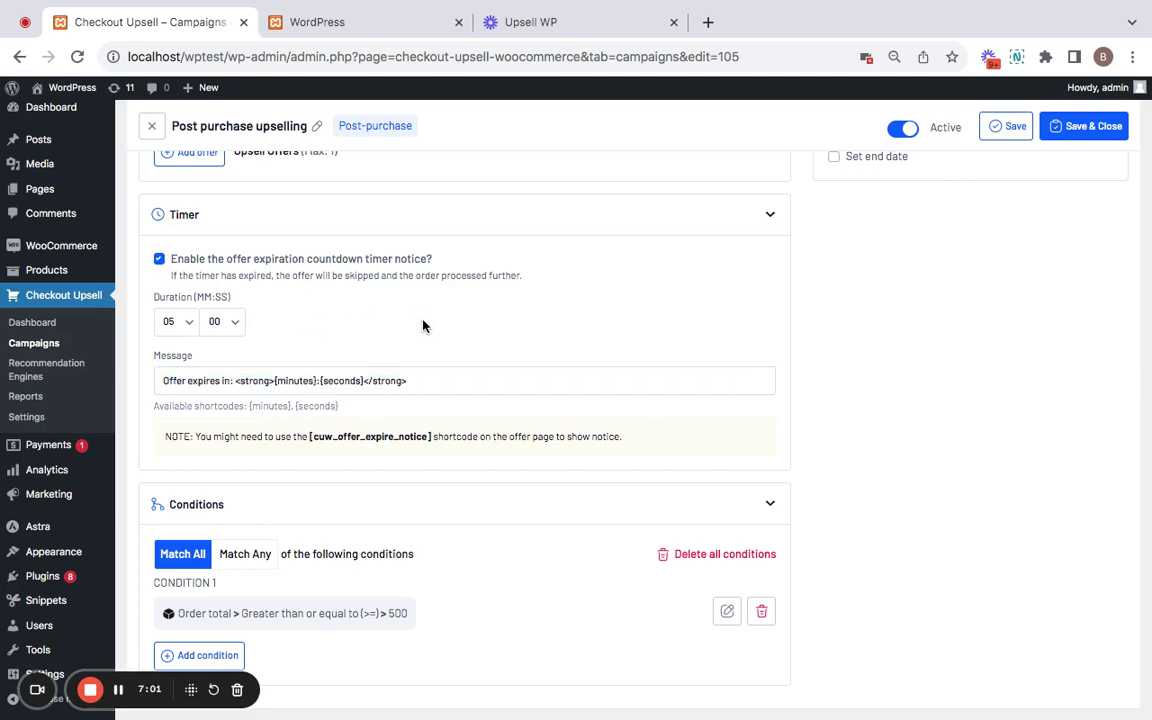
{"action": "scroll", "coordinate": [582, 373], "scroll_direction": "up", "scroll_amount": 2}
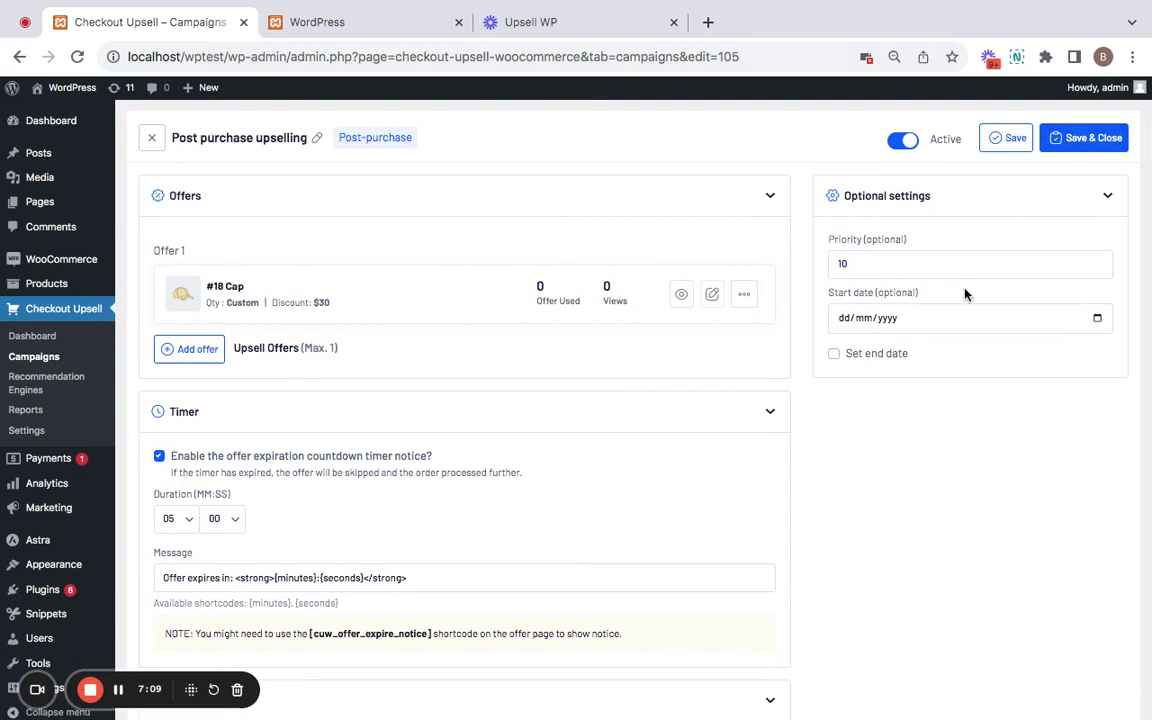
{"action": "left_click", "coordinate": [159, 456]}
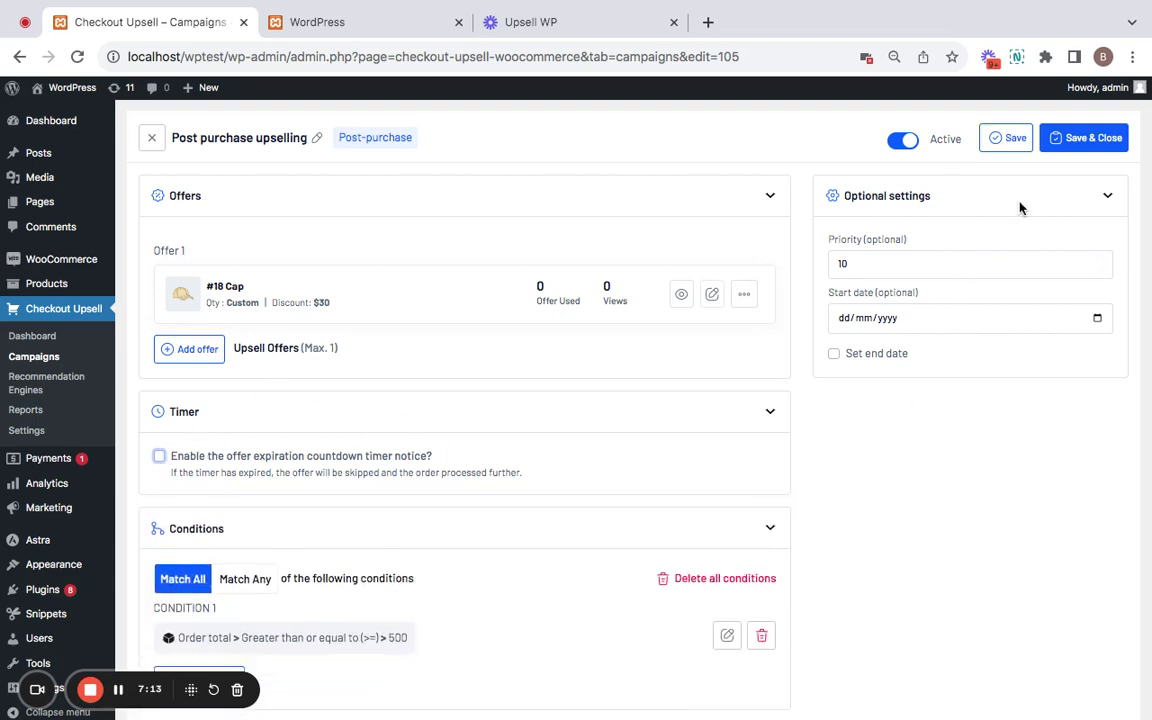
{"action": "left_click", "coordinate": [1079, 143]}
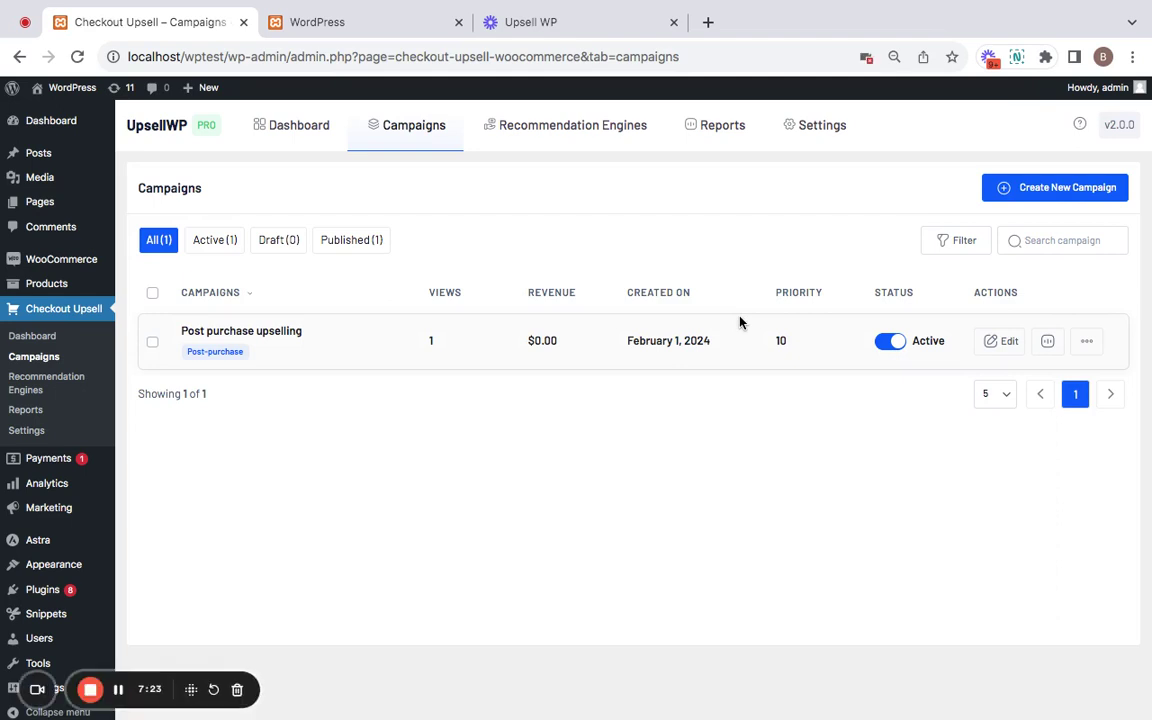
Step: On page 2 of the storefront Shop, add T-Shirt with Logo to the cart
{"action": "left_click", "coordinate": [333, 22]}
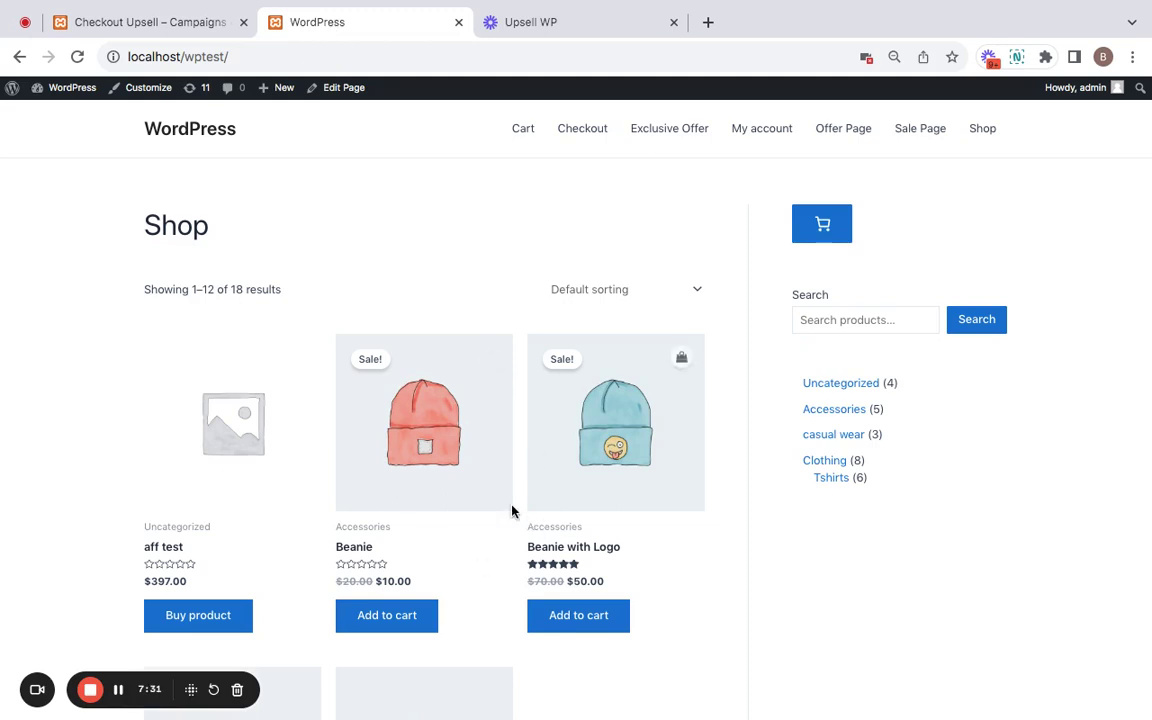
{"action": "scroll", "coordinate": [442, 496], "scroll_direction": "down", "scroll_amount": 10}
{"action": "scroll", "coordinate": [300, 530], "scroll_direction": "up", "scroll_amount": 1}
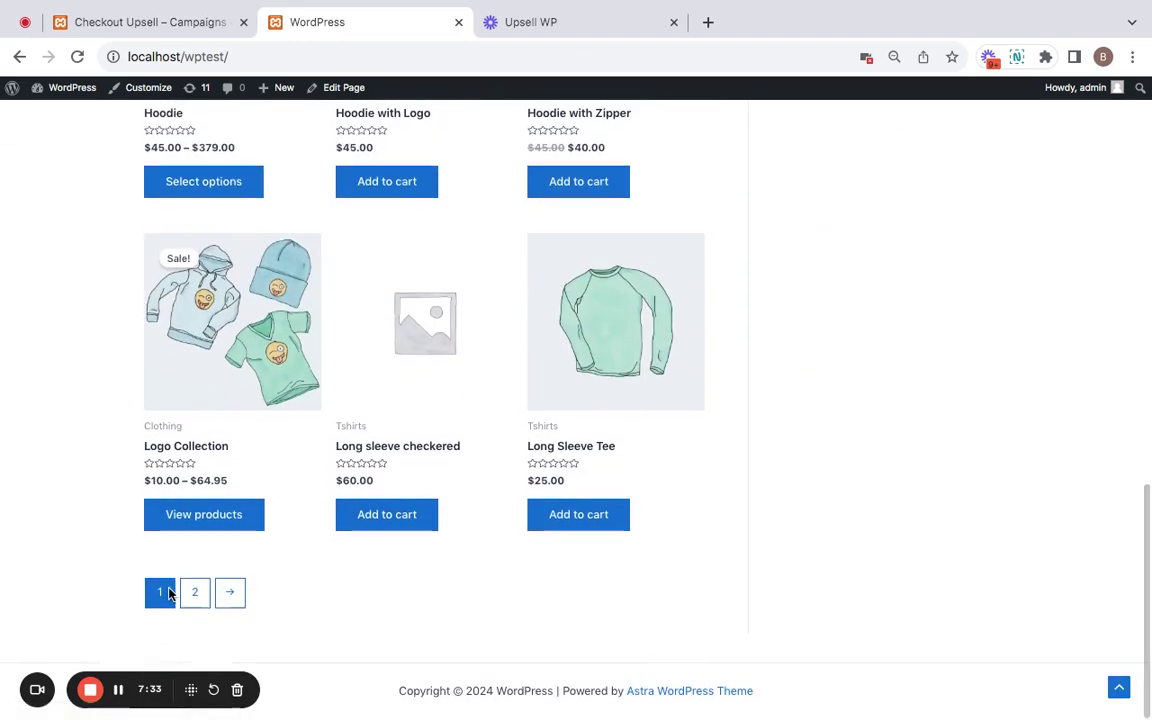
{"action": "left_click", "coordinate": [195, 593]}
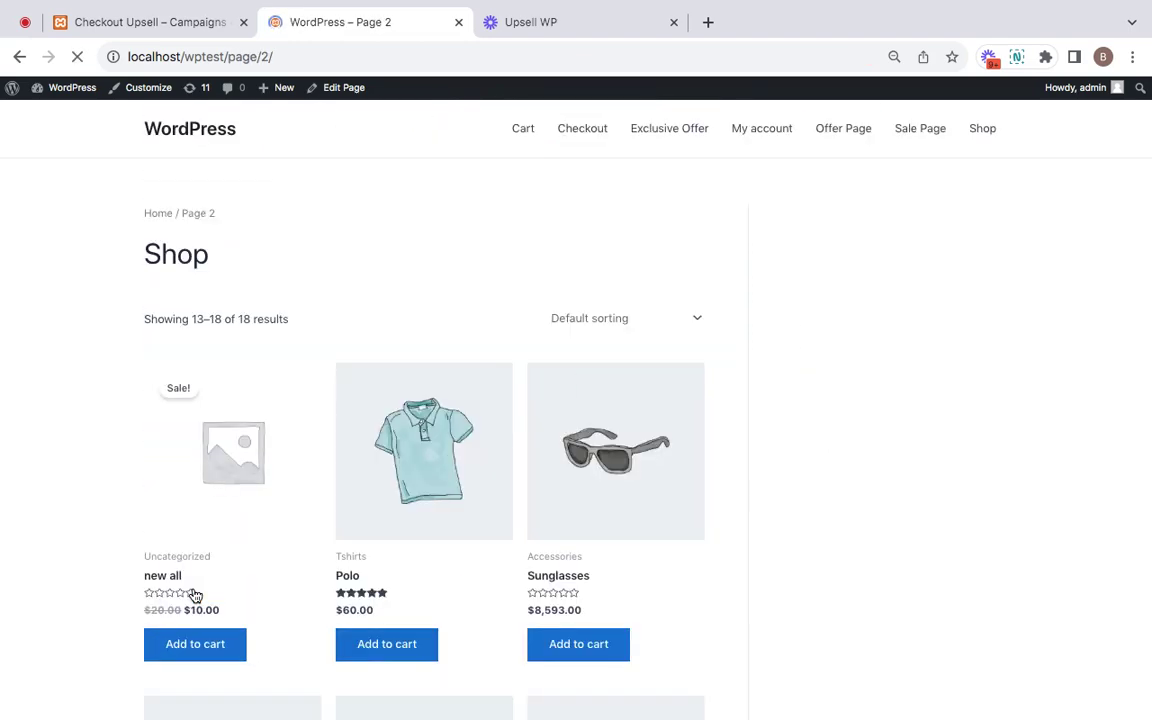
{"action": "scroll", "coordinate": [336, 497], "scroll_direction": "down", "scroll_amount": 3}
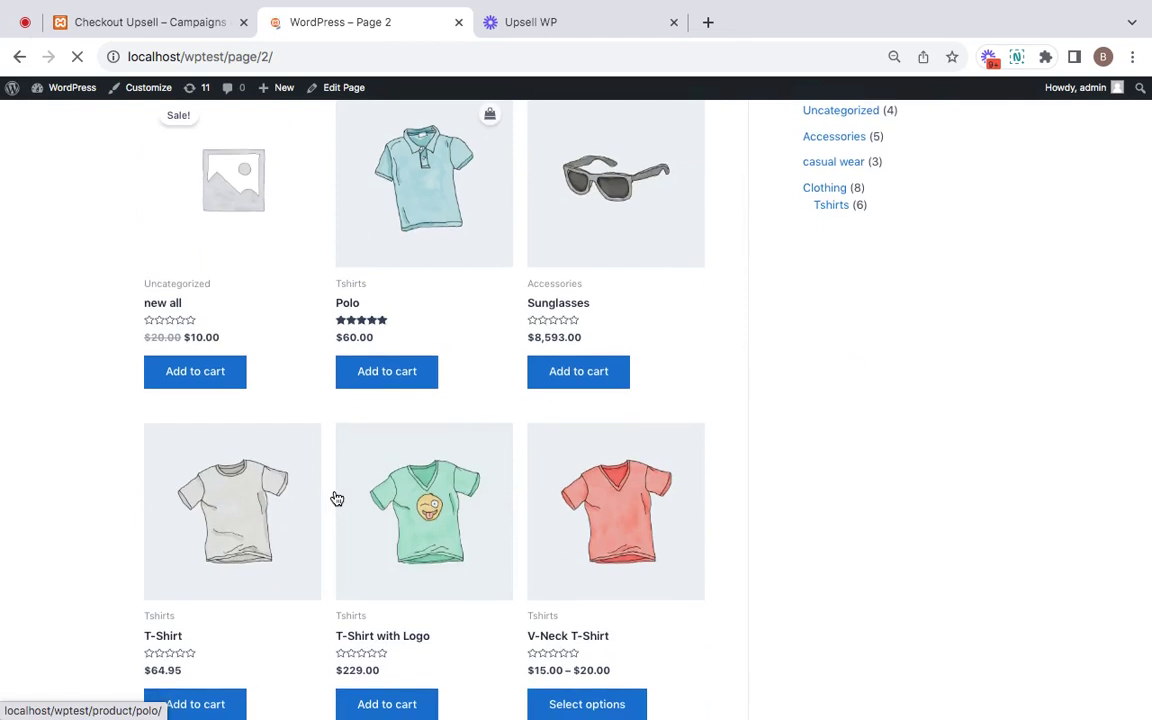
{"action": "scroll", "coordinate": [340, 504], "scroll_direction": "down", "scroll_amount": 2}
{"action": "left_click", "coordinate": [385, 511]}
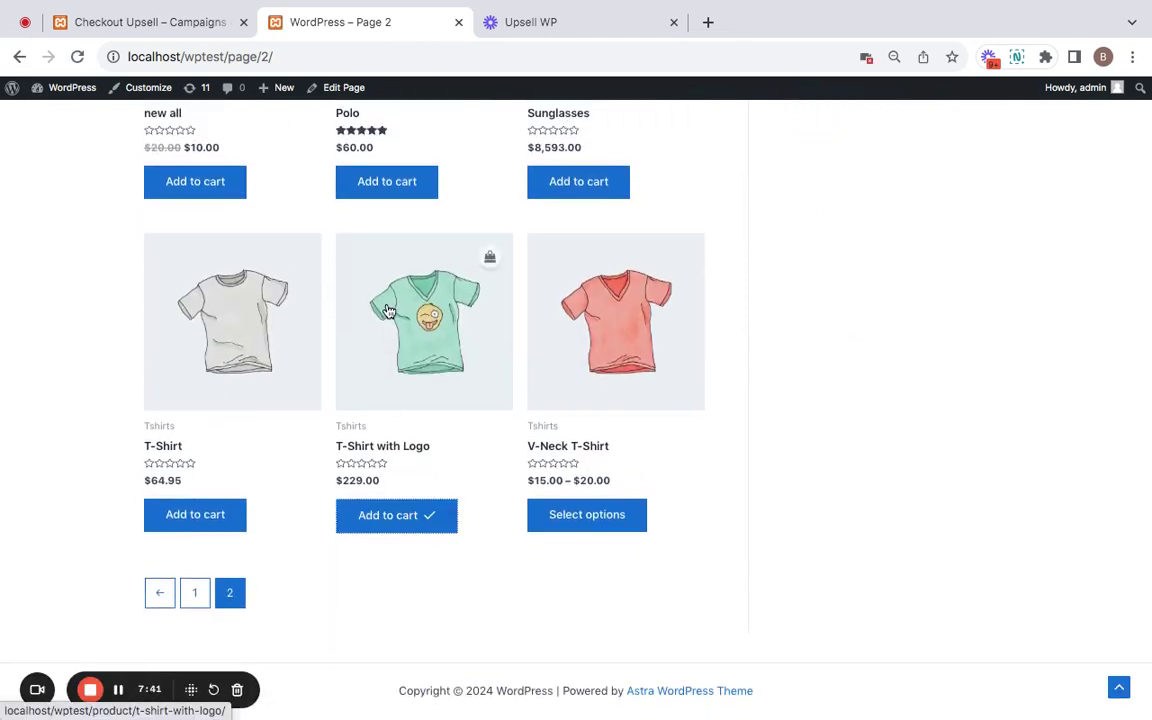
Step: Raise the T-shirt quantity to 2 in the cart ($518.00 total) and proceed to checkout
{"action": "scroll", "coordinate": [600, 380], "scroll_direction": "up", "scroll_amount": 5}
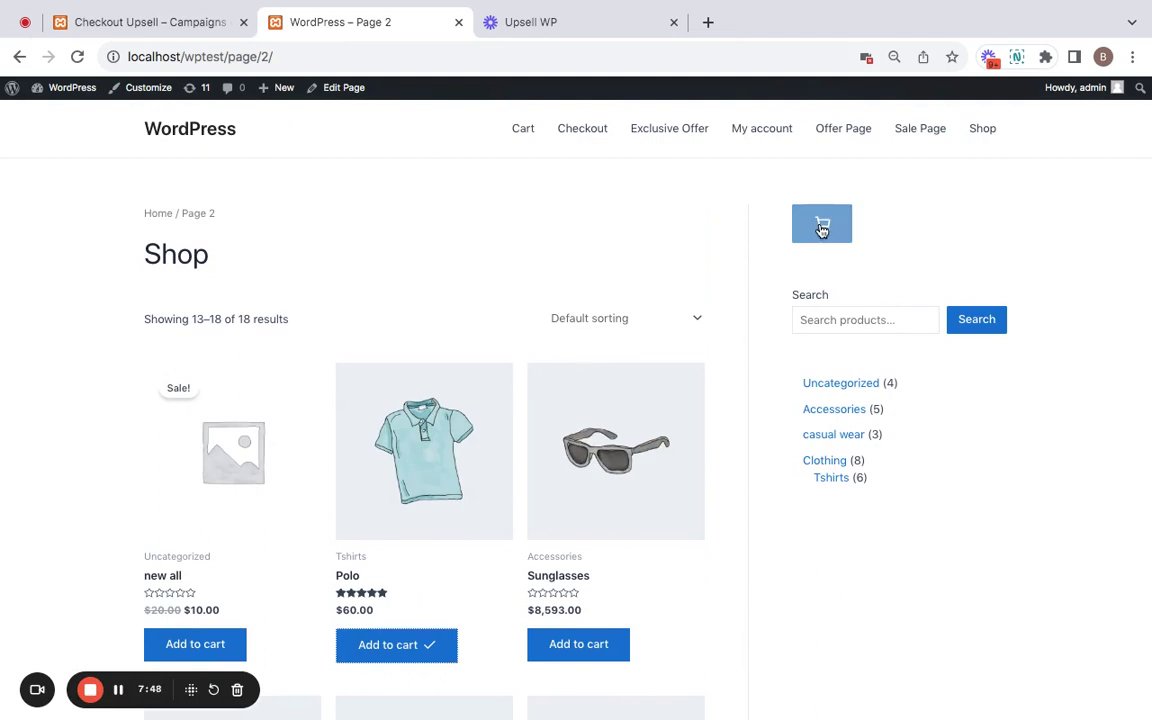
{"action": "left_click", "coordinate": [821, 226]}
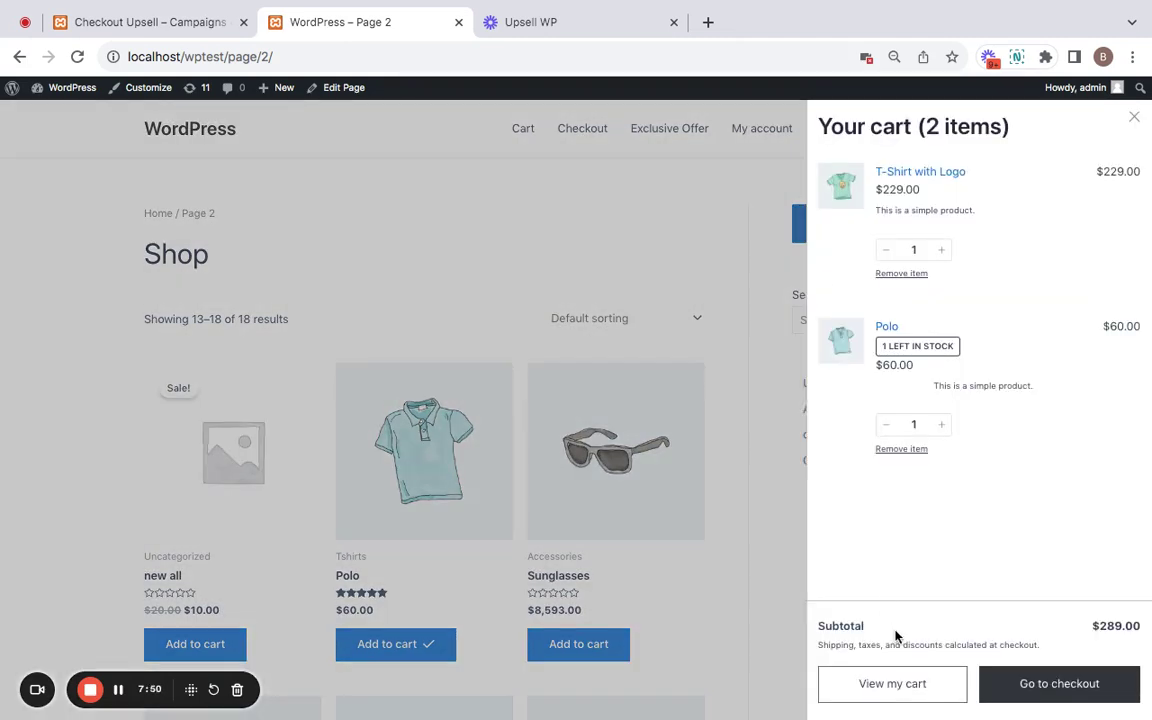
{"action": "left_click", "coordinate": [901, 686]}
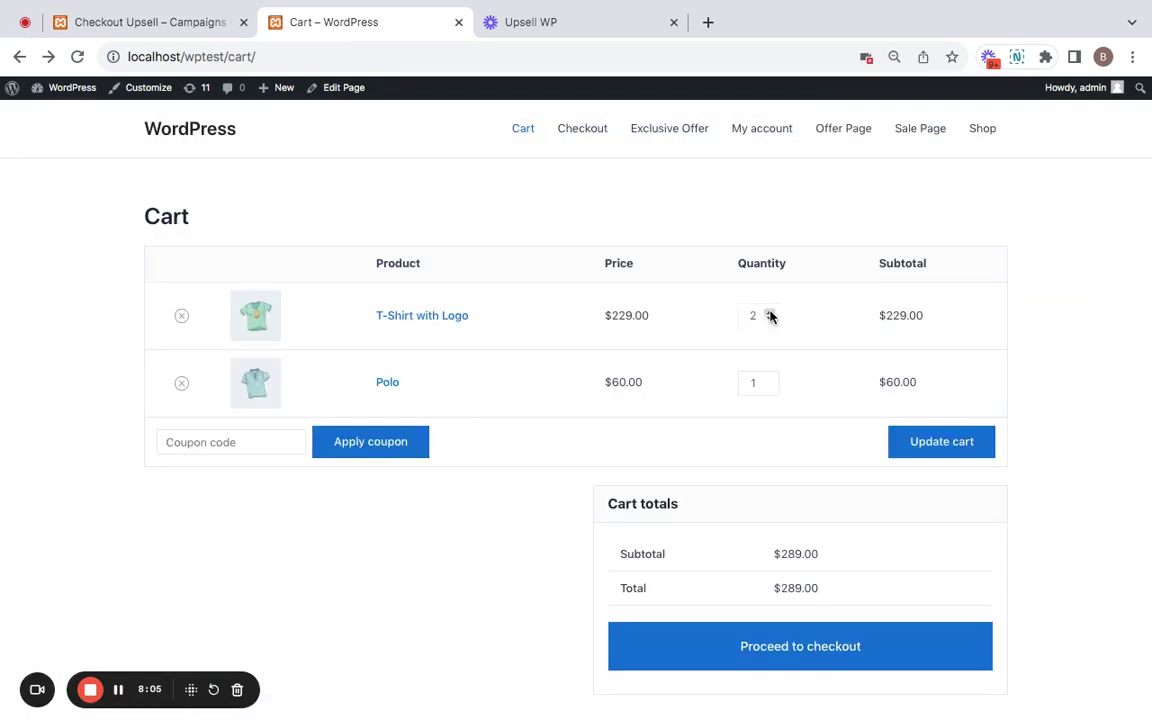
{"action": "left_click", "coordinate": [915, 442]}
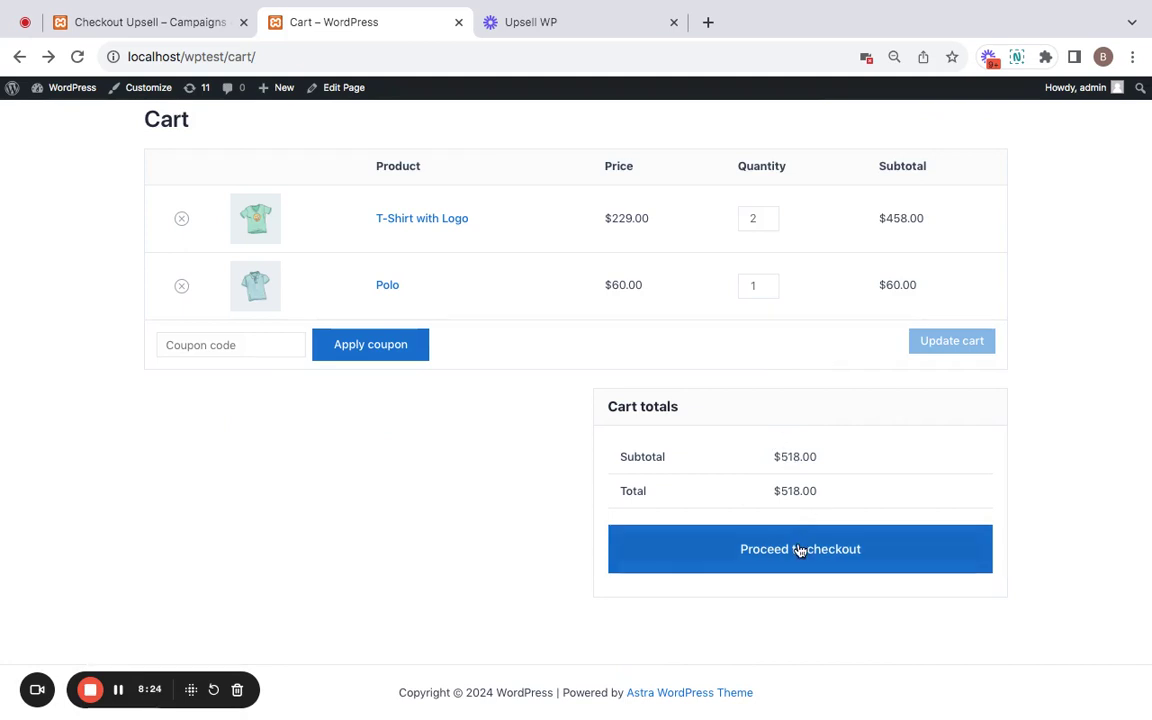
{"action": "left_click", "coordinate": [798, 550]}
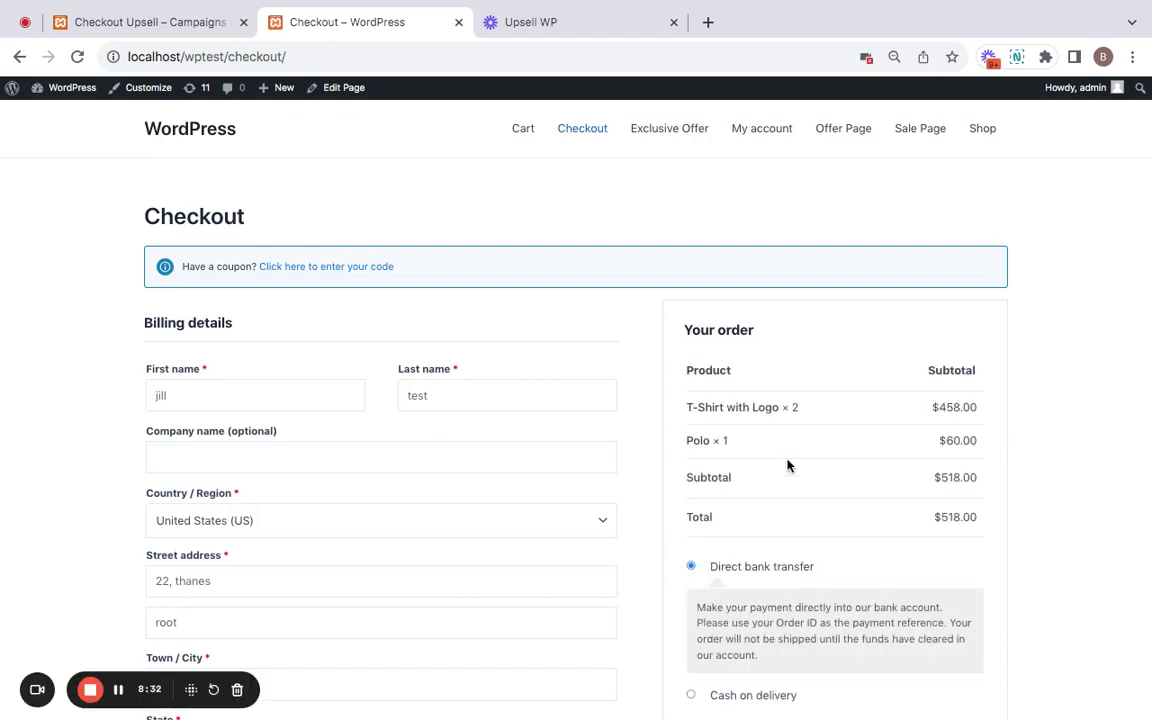
Step: Place the $518.00 order with direct bank transfer as payment
{"action": "scroll", "coordinate": [890, 437], "scroll_direction": "down", "scroll_amount": 5}
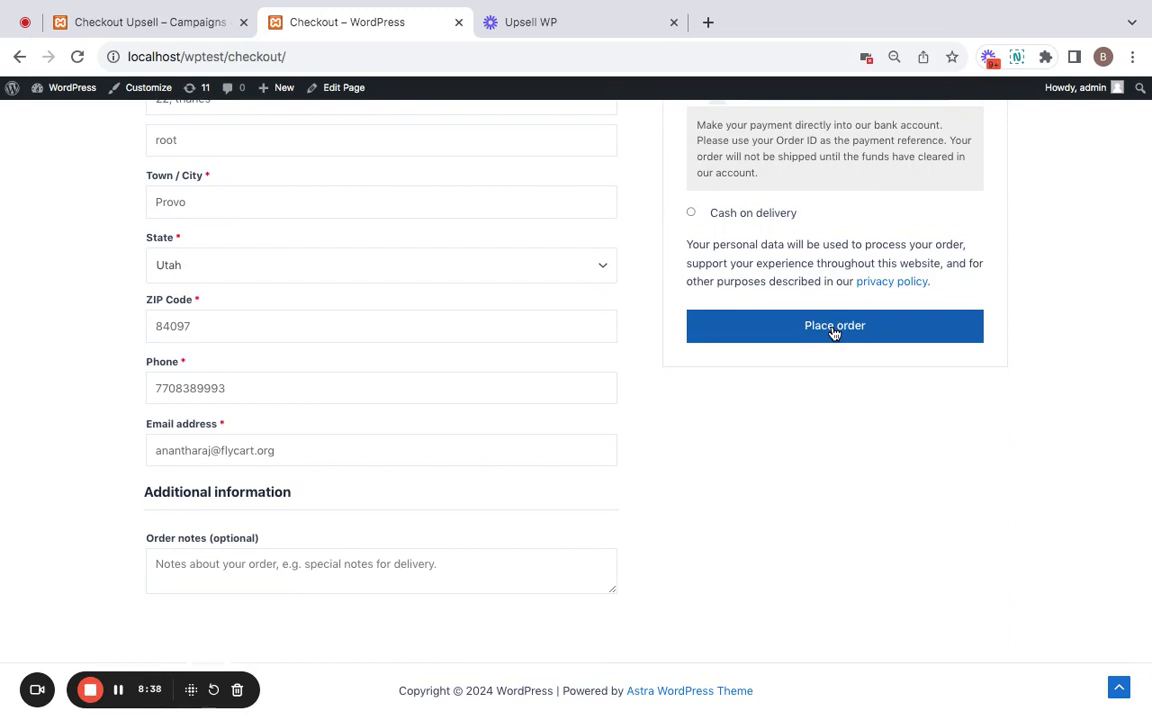
{"action": "left_click", "coordinate": [834, 333]}
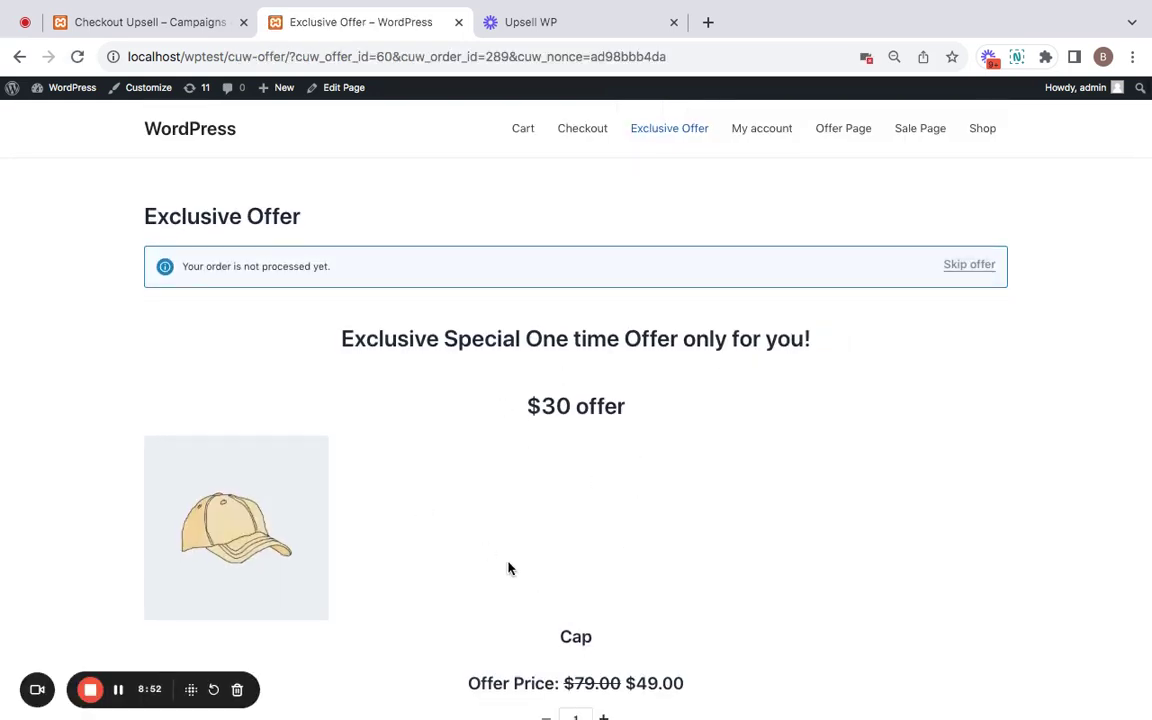
Step: Accept the $49.00 Cap offer so it joins the order, bringing the total to $567.00
{"action": "scroll", "coordinate": [508, 568], "scroll_direction": "down", "scroll_amount": 5}
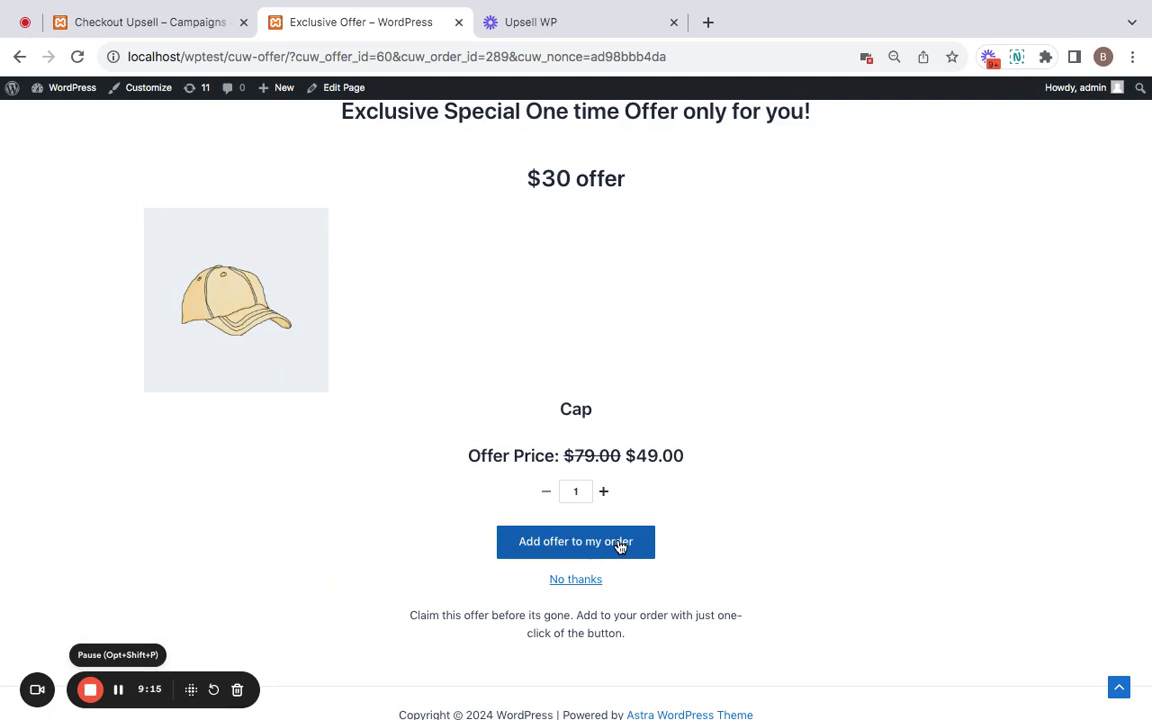
{"action": "left_click", "coordinate": [620, 545]}
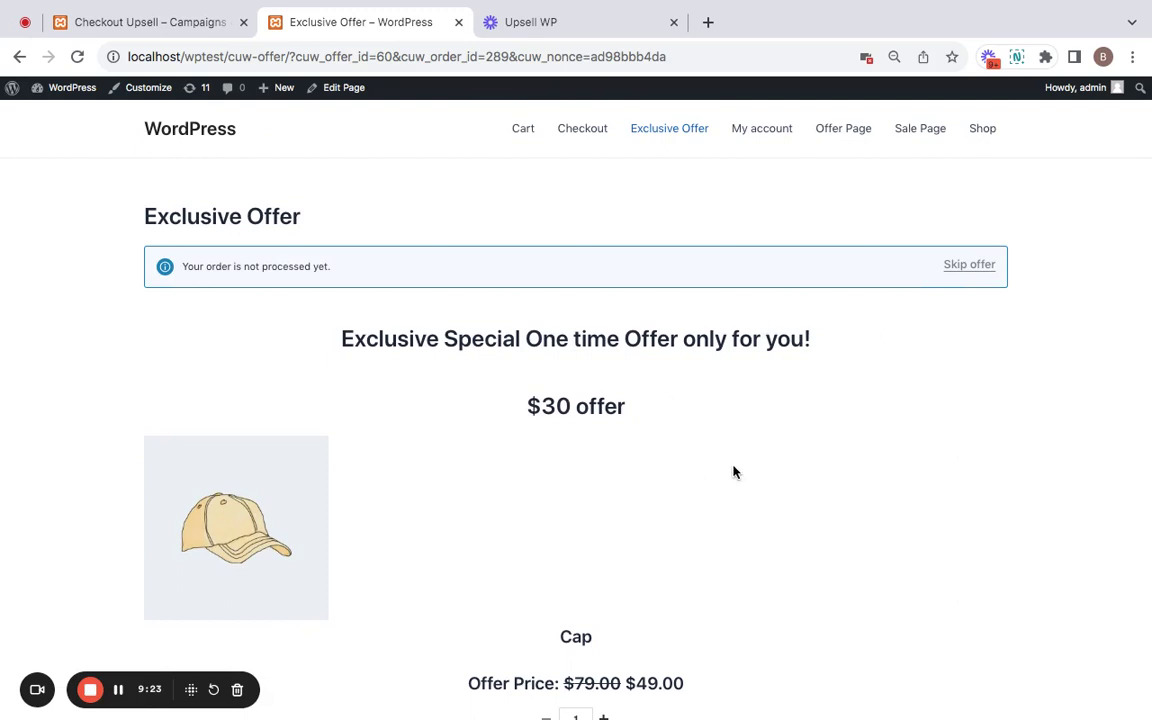
{"action": "scroll", "coordinate": [689, 468], "scroll_direction": "down", "scroll_amount": 3}
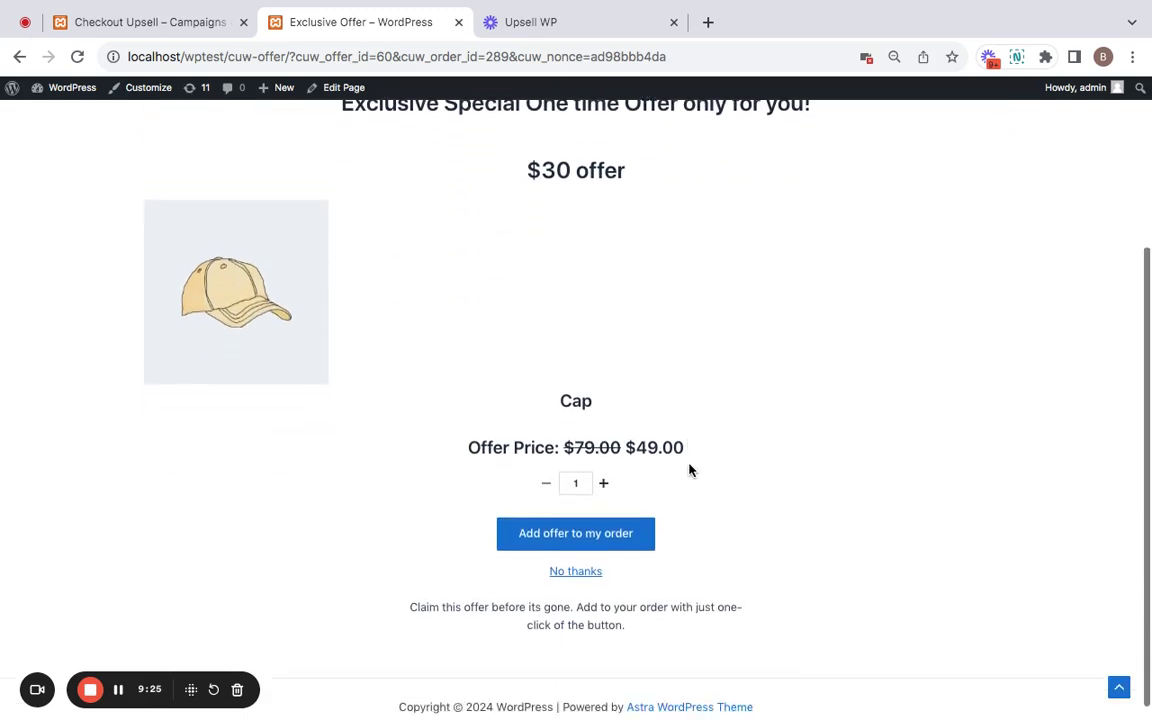
{"action": "left_click", "coordinate": [616, 528]}
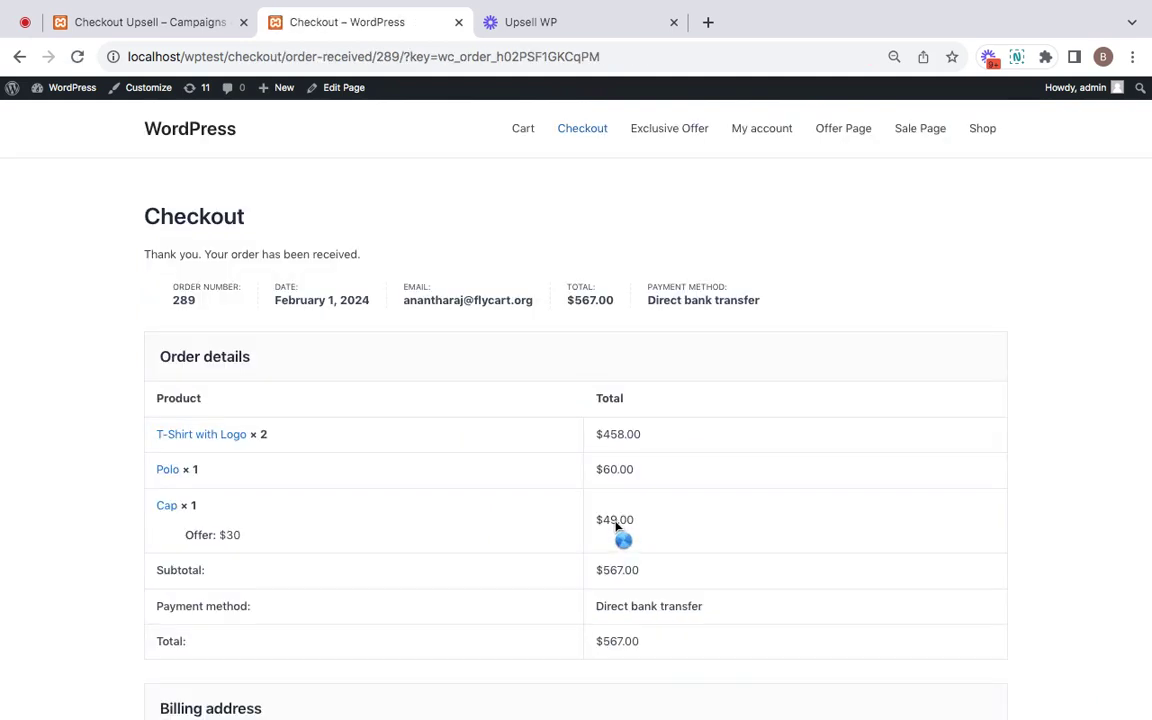
Step: Review the order details showing Cap × 1 (Offer: $30) and the $567.00 total
{"action": "scroll", "coordinate": [502, 482], "scroll_direction": "down", "scroll_amount": 1}
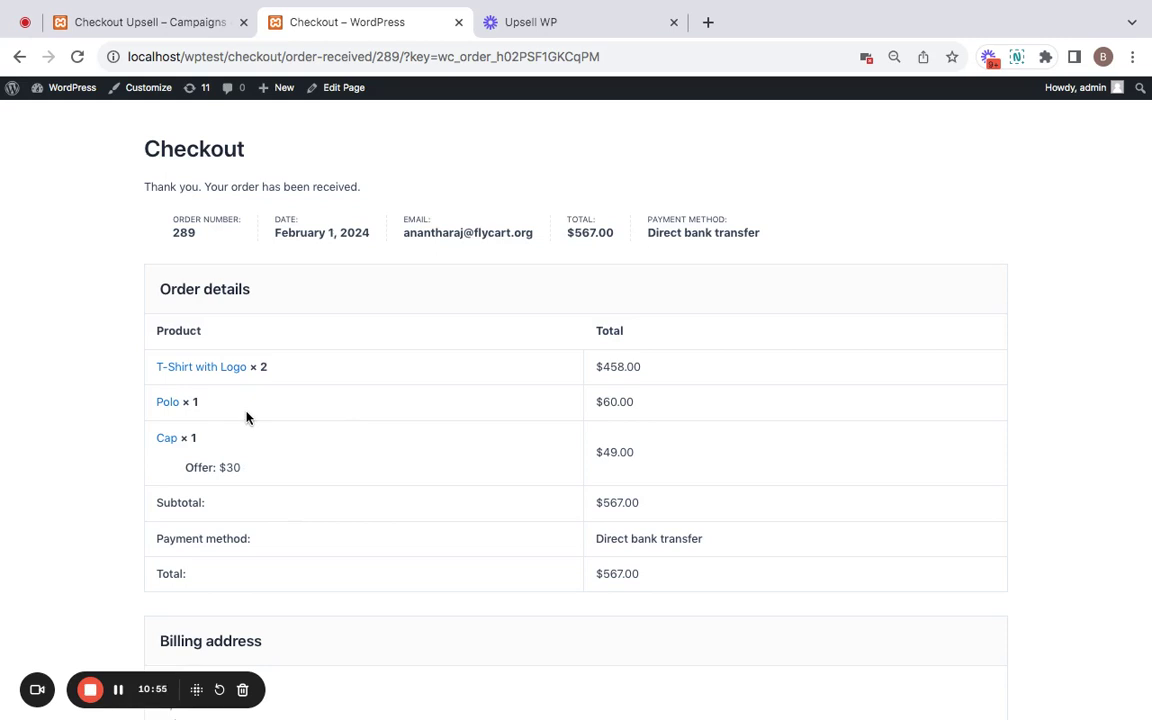
Step: Open the UpsellWP settings, glancing back at the earlier order confirmation
{"action": "left_click", "coordinate": [158, 28]}
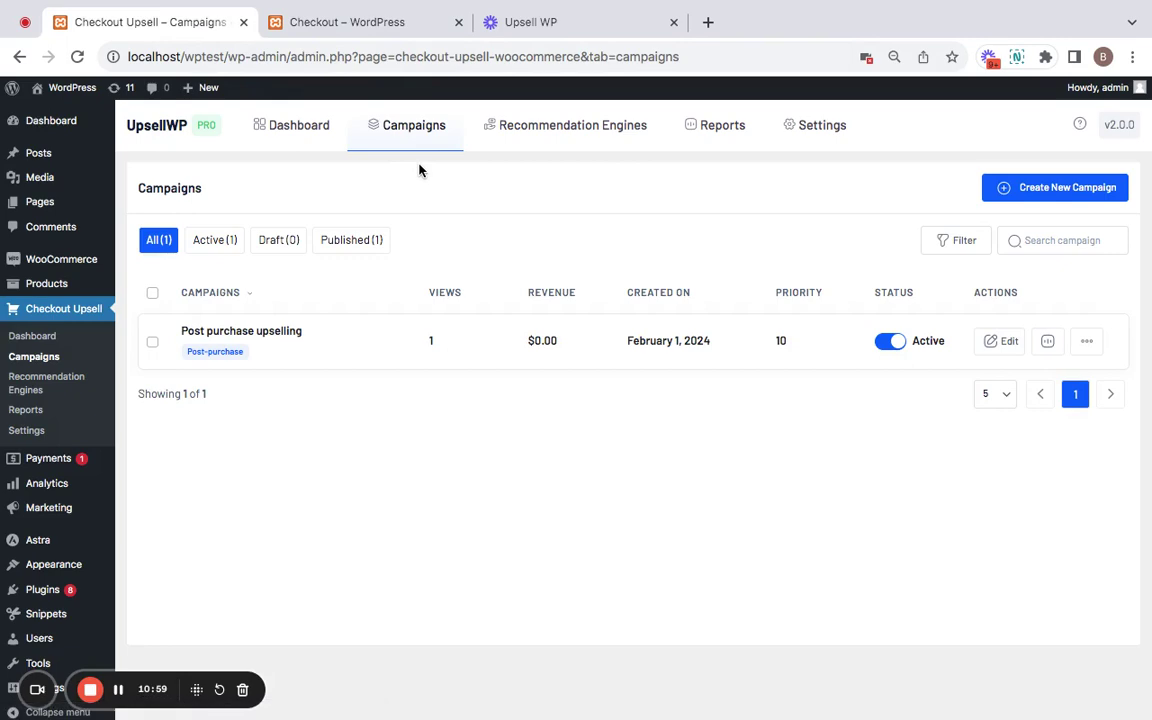
{"action": "left_click", "coordinate": [817, 129]}
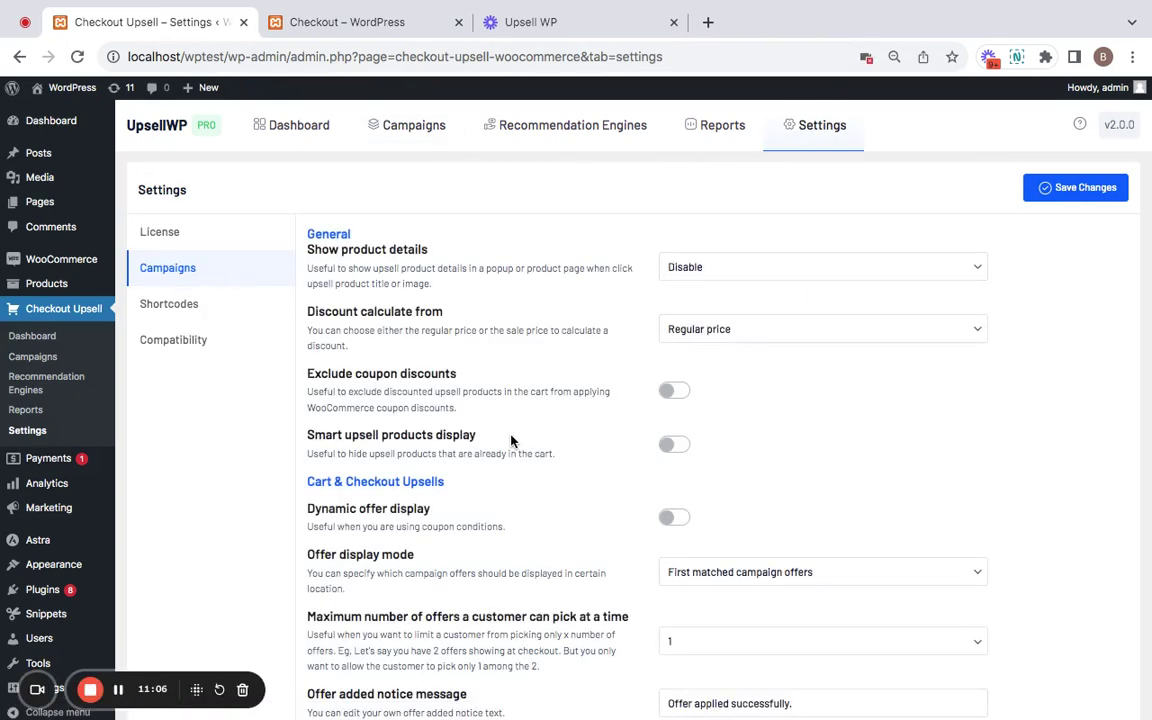
{"action": "scroll", "coordinate": [511, 440], "scroll_direction": "down", "scroll_amount": 3}
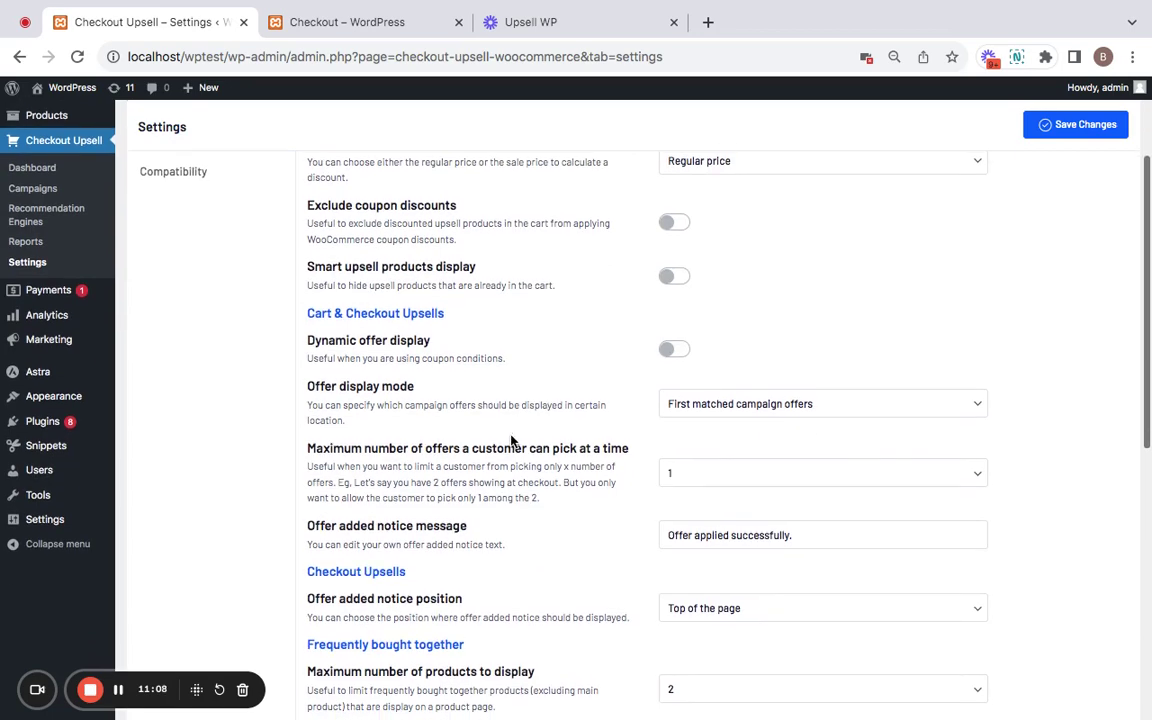
{"action": "scroll", "coordinate": [511, 440], "scroll_direction": "up", "scroll_amount": 2}
{"action": "scroll", "coordinate": [511, 440], "scroll_direction": "down", "scroll_amount": 7}
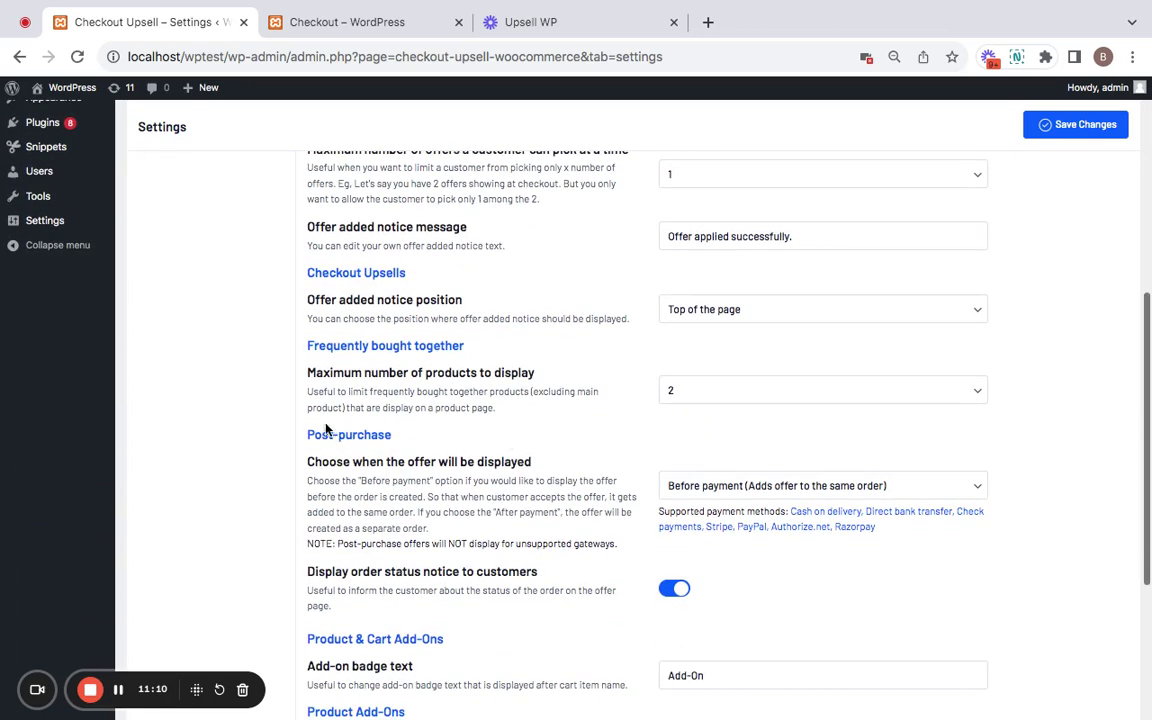
{"action": "scroll", "coordinate": [460, 405], "scroll_direction": "down", "scroll_amount": 1}
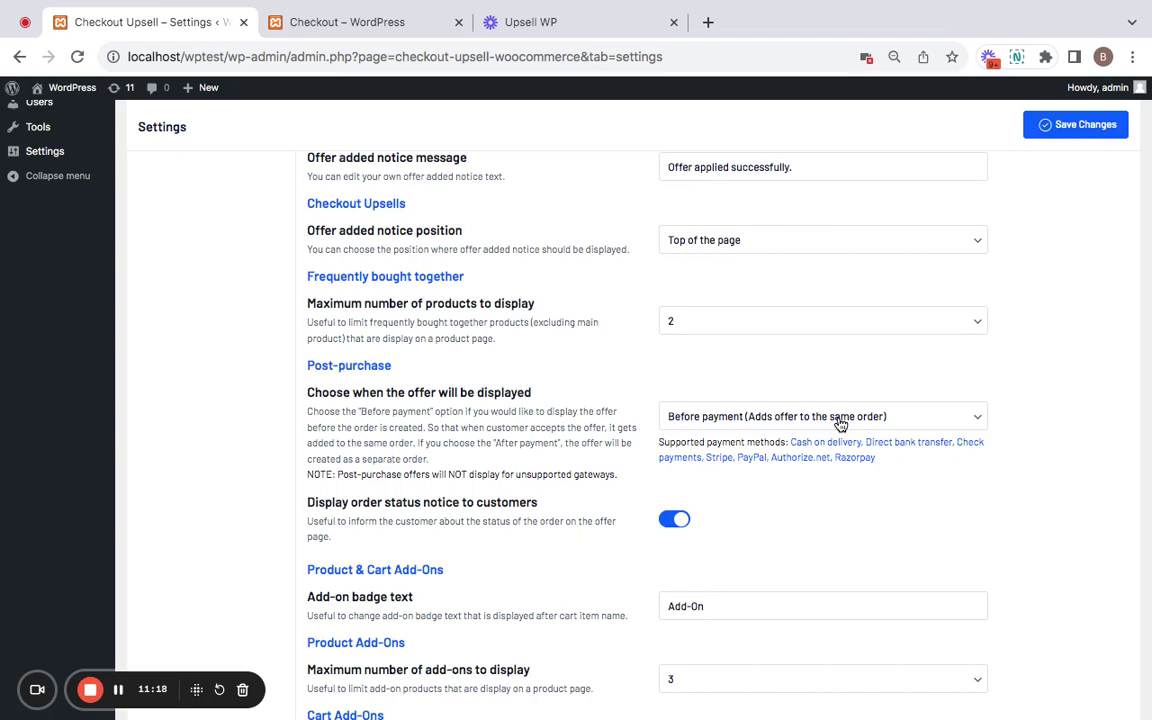
{"action": "left_click", "coordinate": [347, 22]}
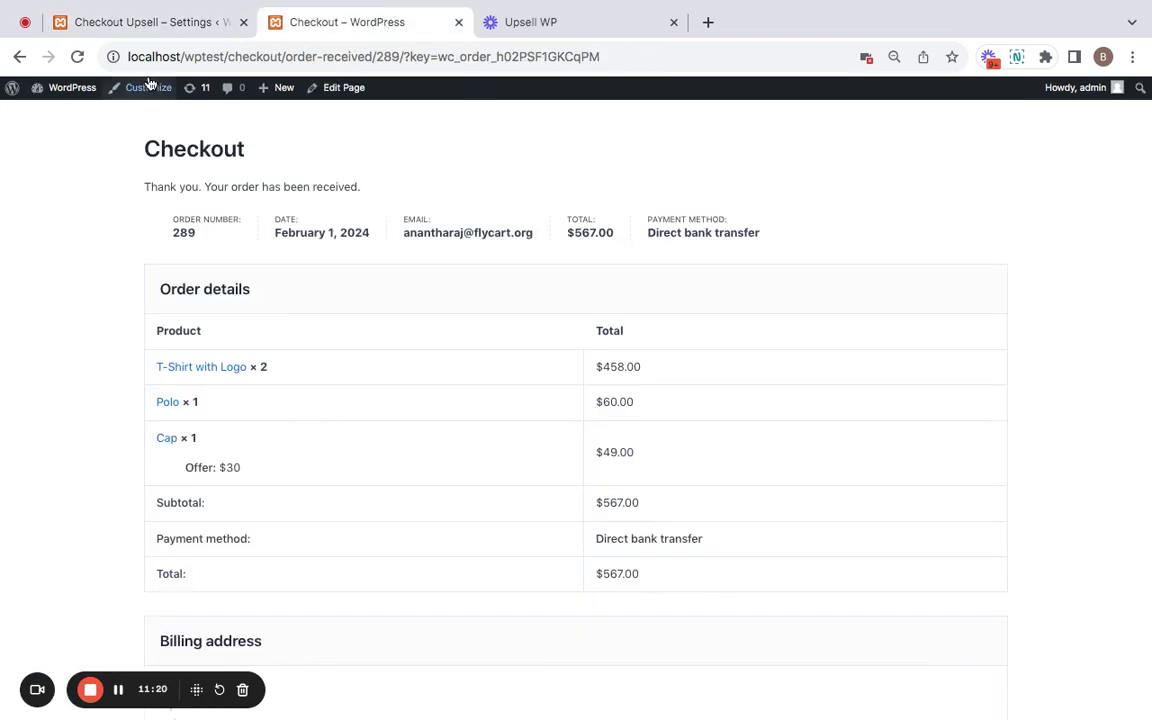
{"action": "left_click", "coordinate": [125, 28]}
Step: Set post-purchase offers to display 'After payment is completed' and save the settings
{"action": "left_click", "coordinate": [786, 424]}
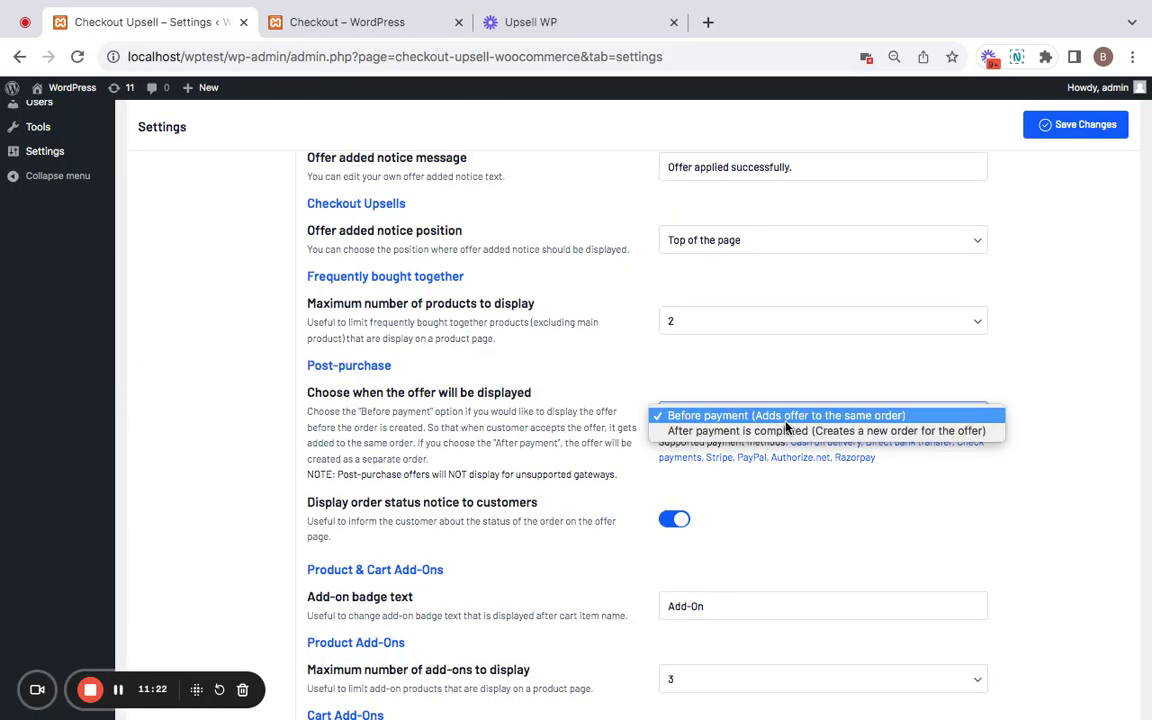
{"action": "left_click", "coordinate": [782, 431]}
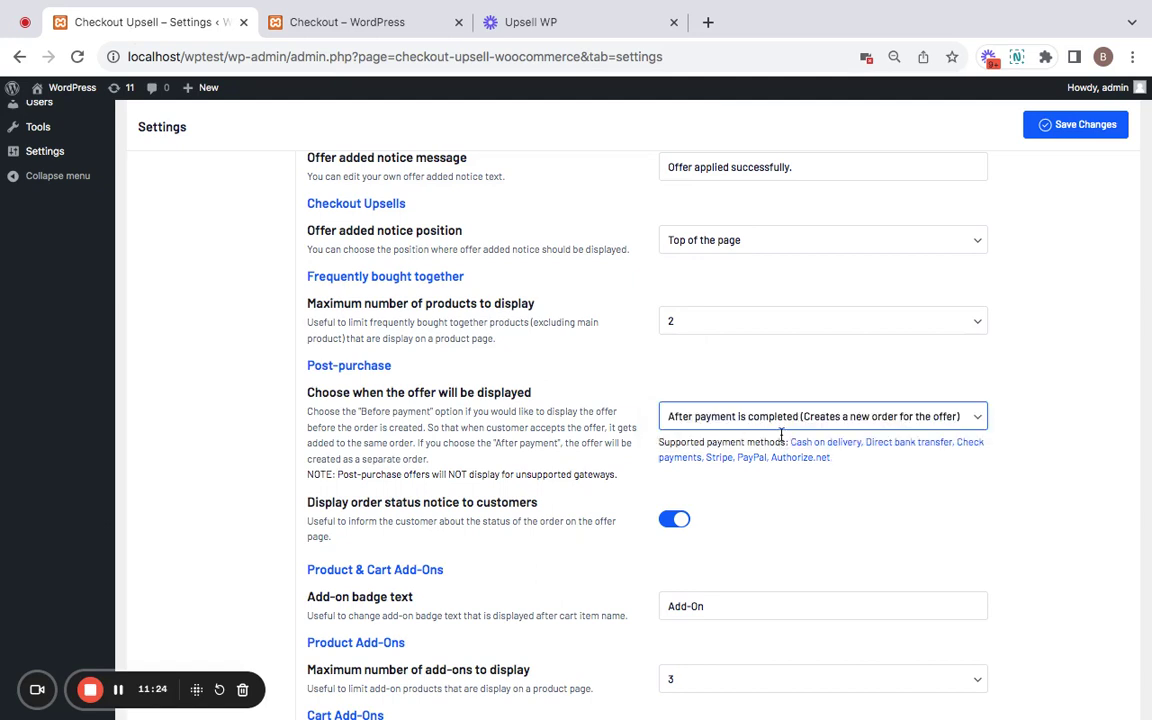
{"action": "mouse_move", "coordinate": [352, 5]}
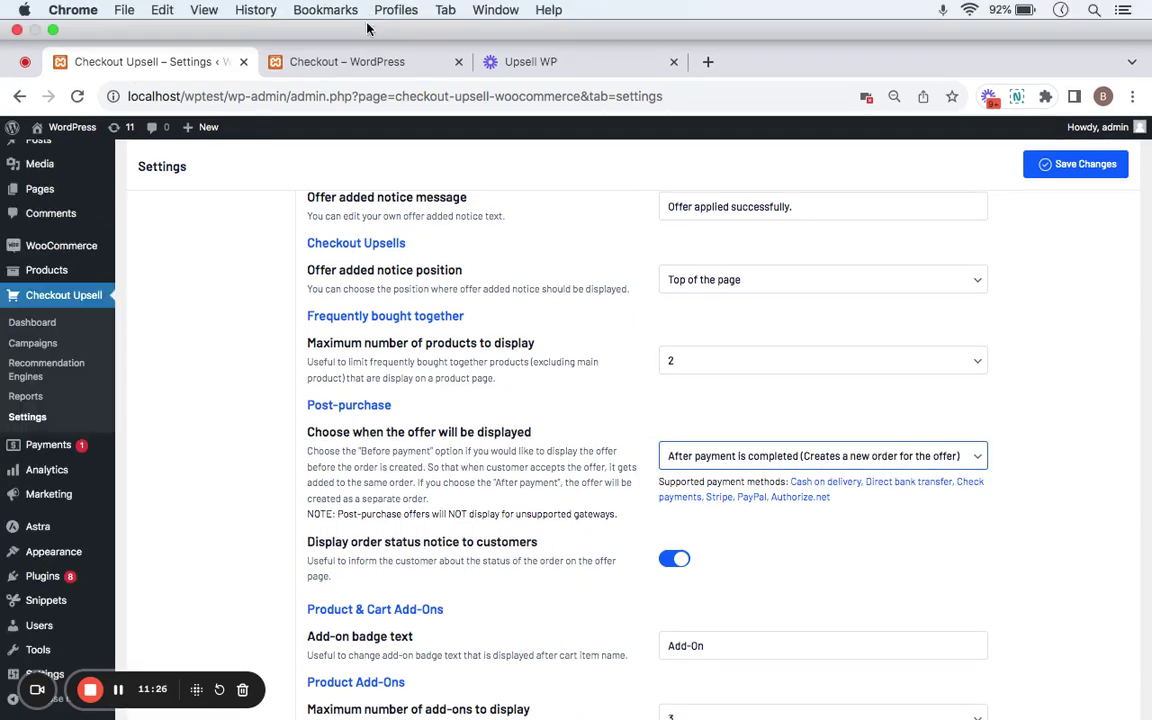
{"action": "left_click", "coordinate": [350, 61]}
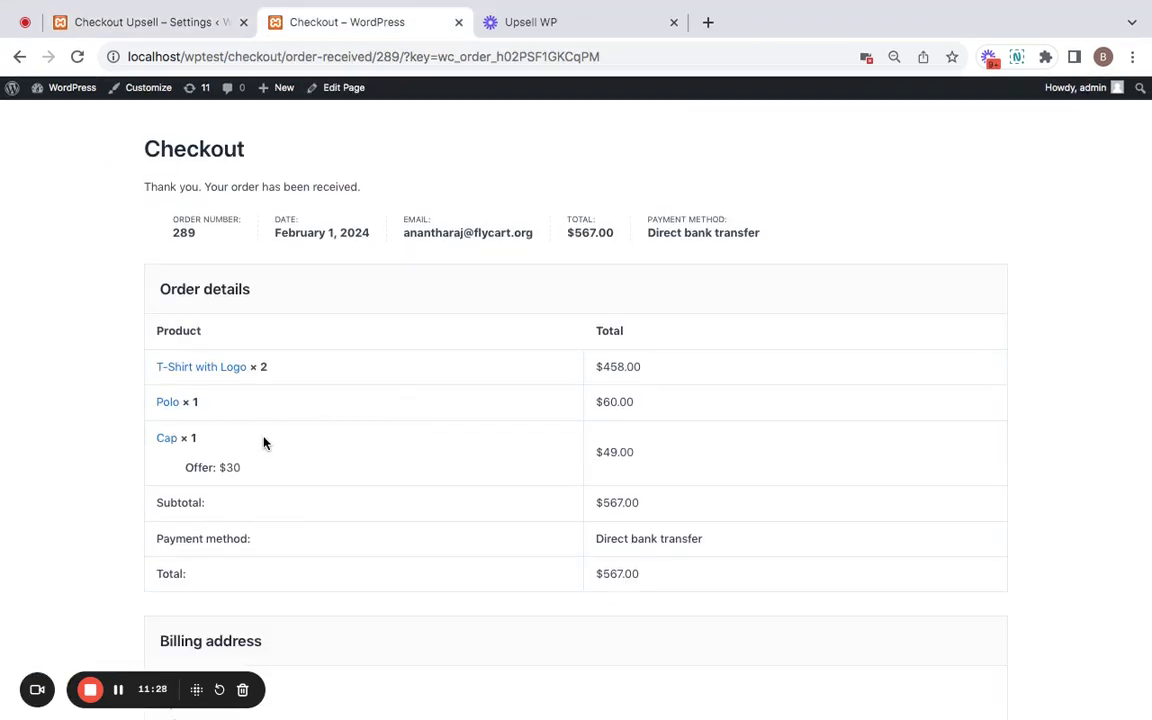
{"action": "left_click", "coordinate": [203, 27]}
{"action": "scroll", "coordinate": [710, 543], "scroll_direction": "down", "scroll_amount": 3}
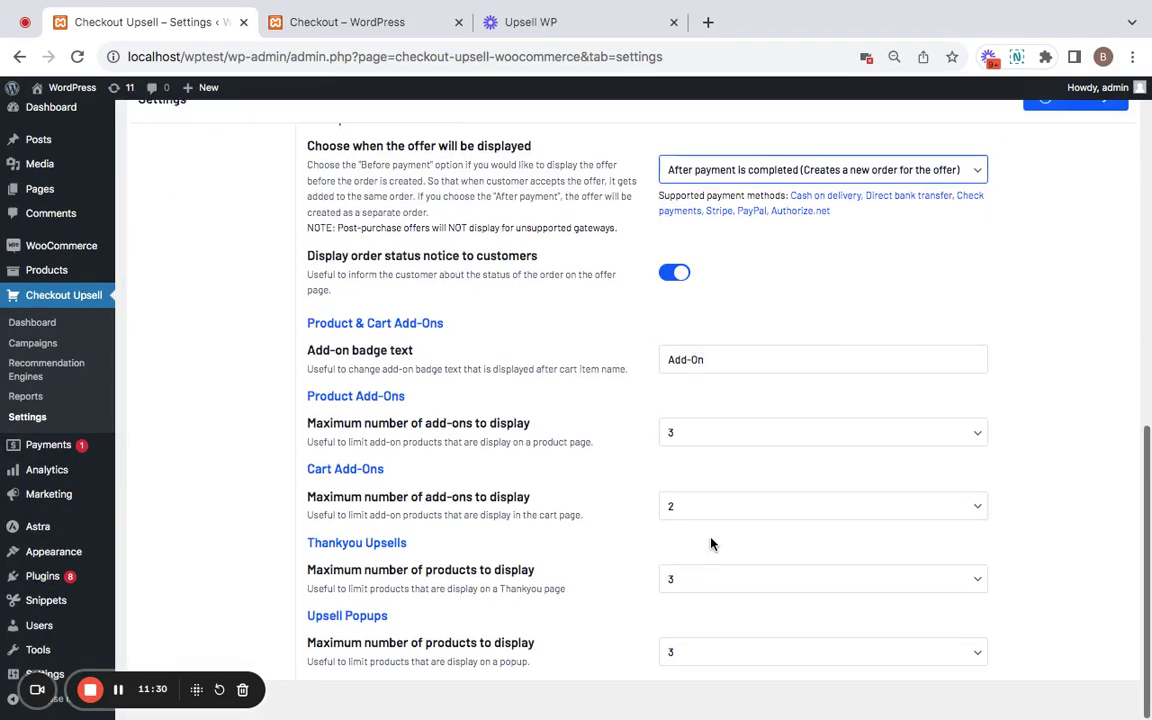
{"action": "scroll", "coordinate": [758, 519], "scroll_direction": "up", "scroll_amount": 5}
{"action": "left_click", "coordinate": [1038, 130]}
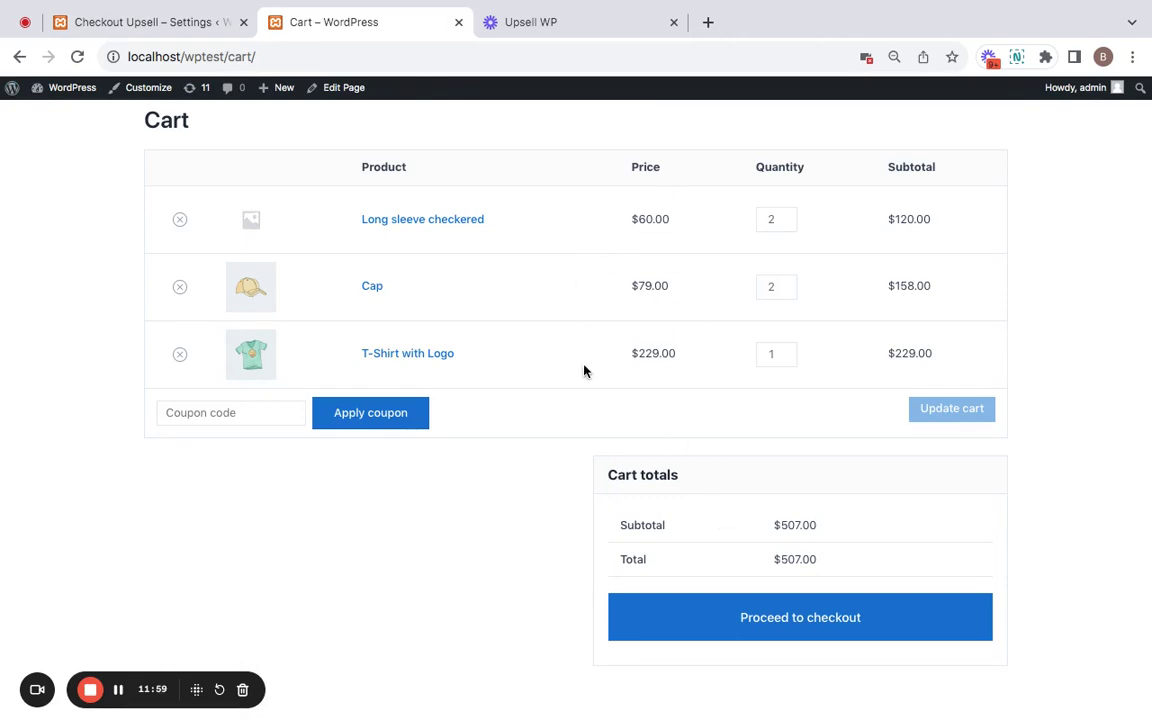
Step: Proceed to checkout, re-save the upsell settings, and place the $507.00 test order
{"action": "left_click", "coordinate": [840, 638]}
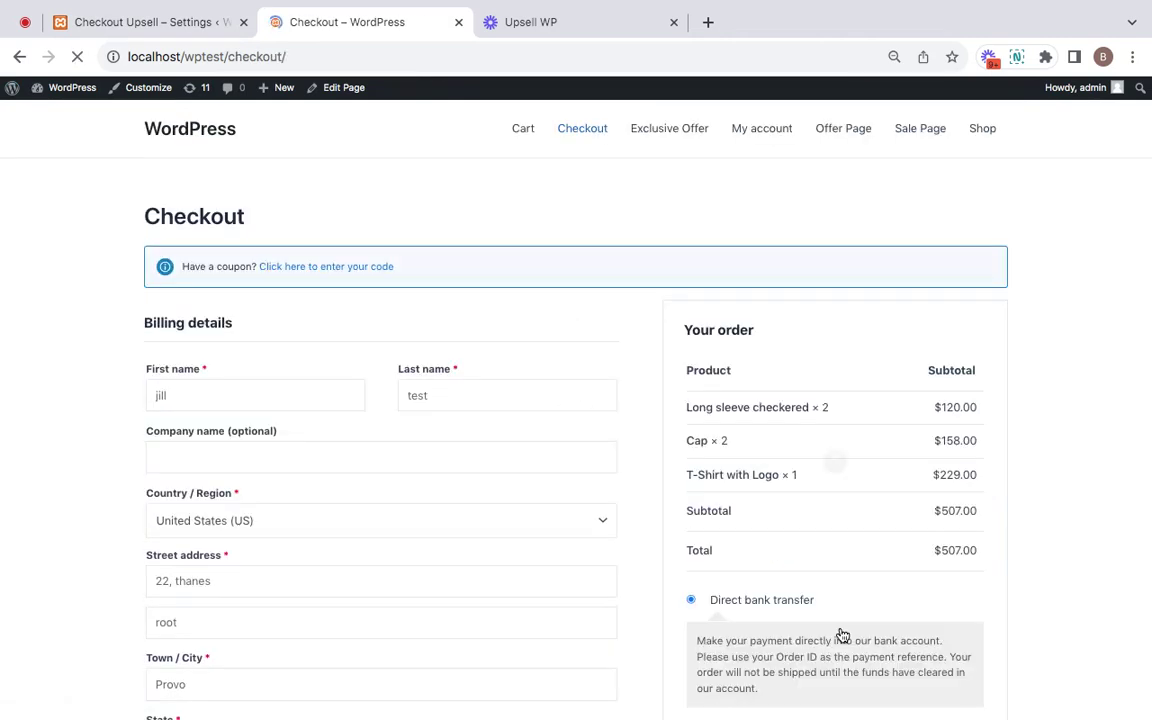
{"action": "left_click", "coordinate": [183, 27]}
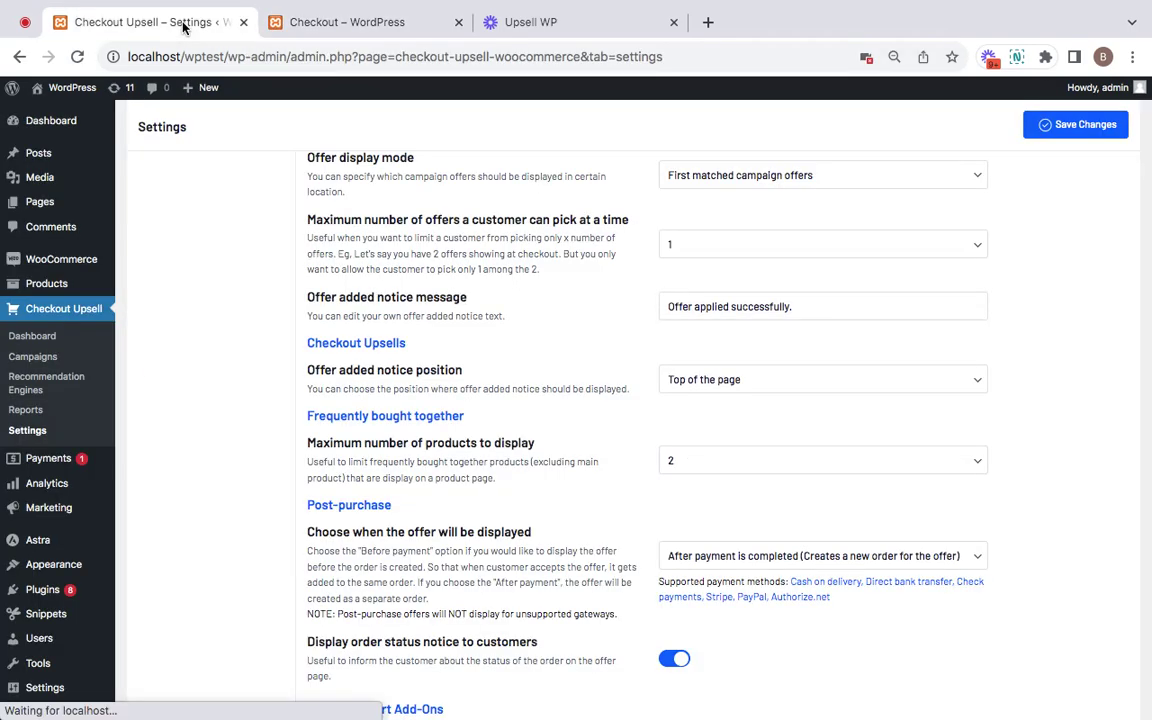
{"action": "left_click", "coordinate": [1040, 128]}
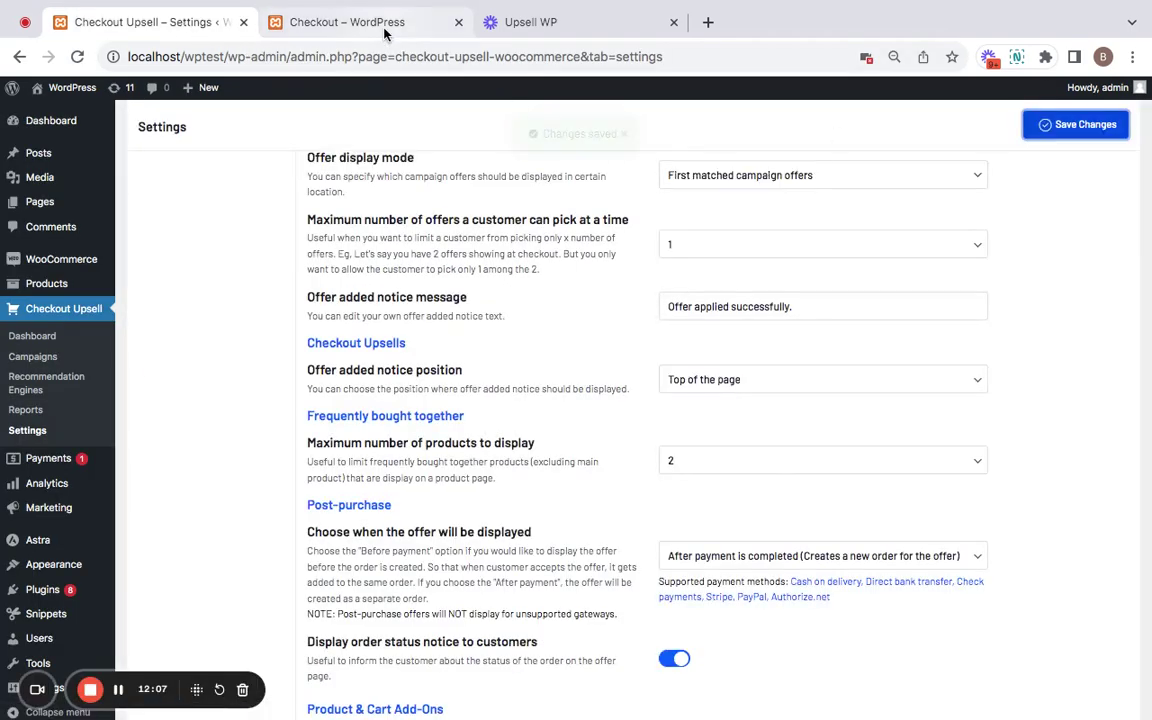
{"action": "left_click", "coordinate": [383, 24]}
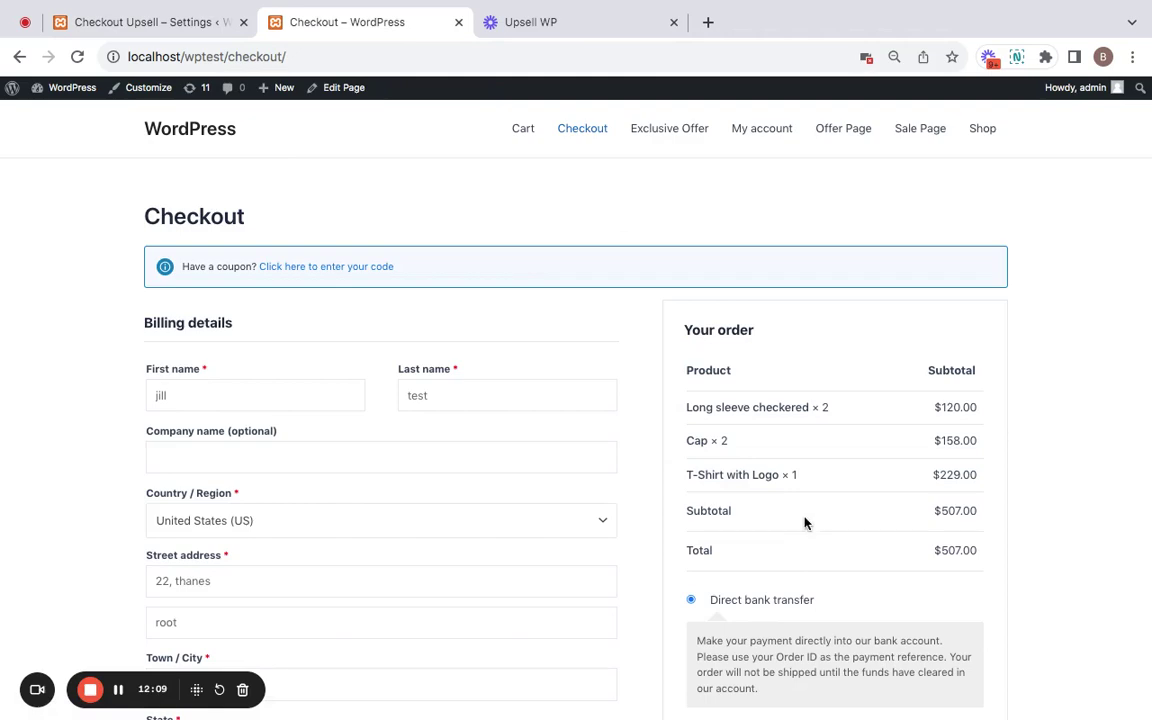
{"action": "scroll", "coordinate": [893, 535], "scroll_direction": "down", "scroll_amount": 10}
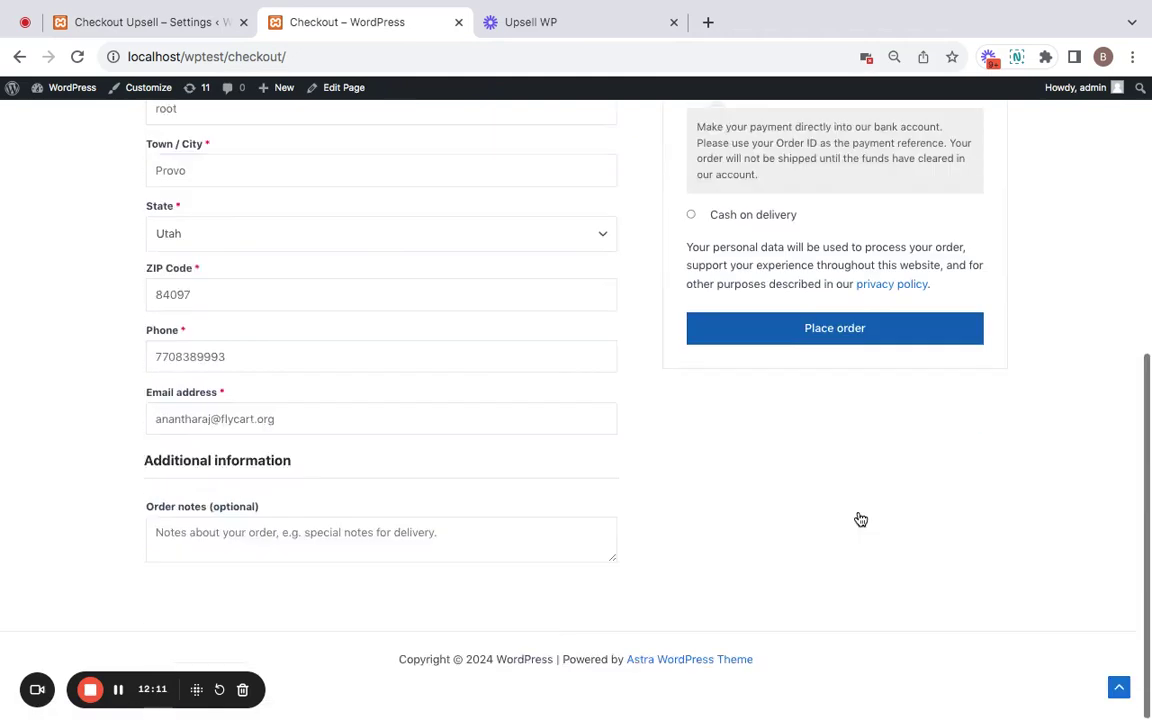
{"action": "left_click", "coordinate": [807, 372]}
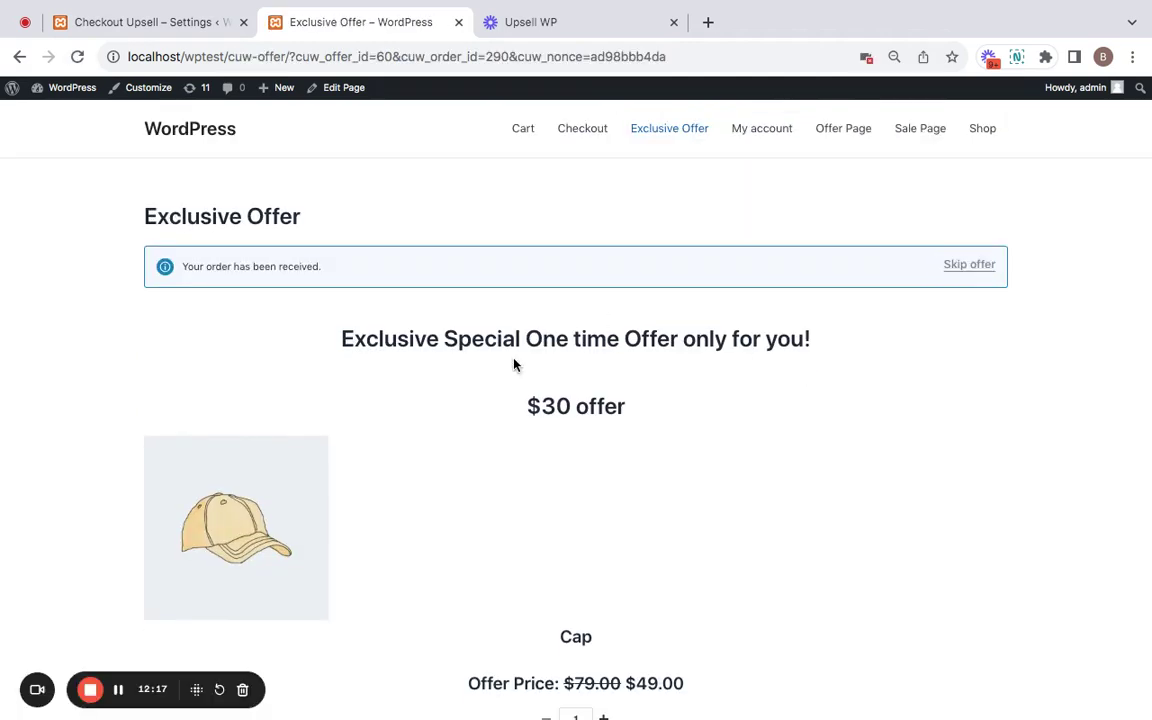
Step: Add the Cap offer and review the order-received page listing separate Main and Offer orders
{"action": "scroll", "coordinate": [514, 365], "scroll_direction": "down", "scroll_amount": 5}
{"action": "left_click", "coordinate": [631, 535]}
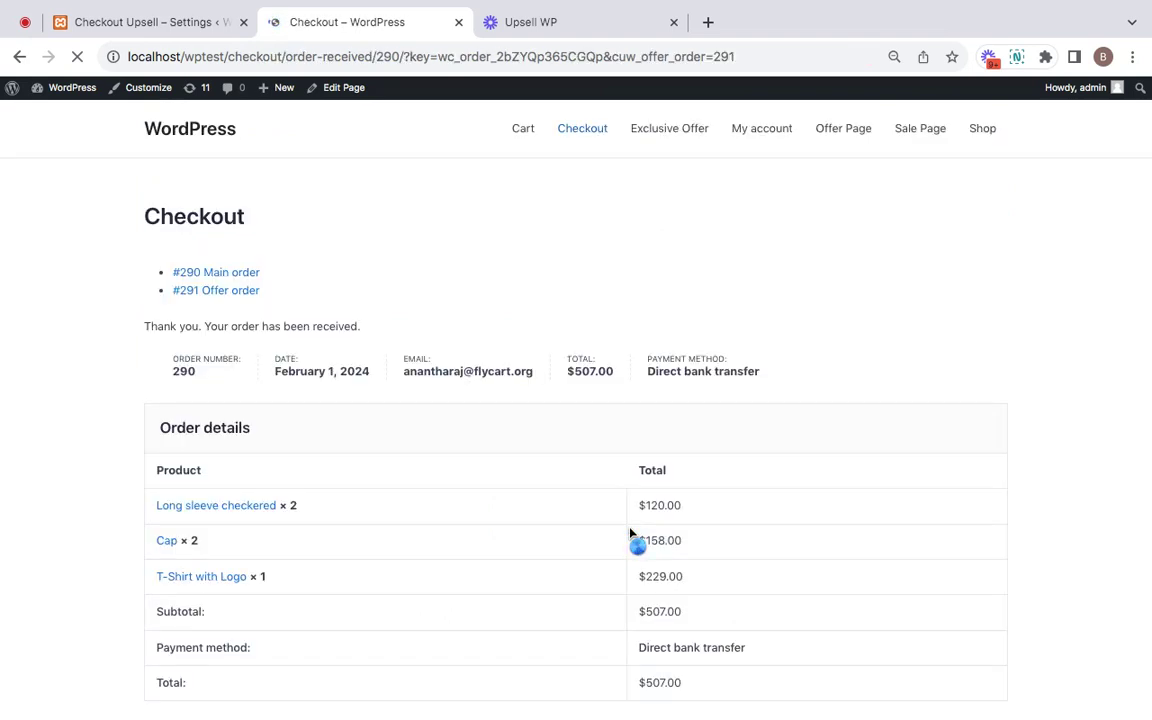
{"action": "scroll", "coordinate": [521, 473], "scroll_direction": "down", "scroll_amount": 3}
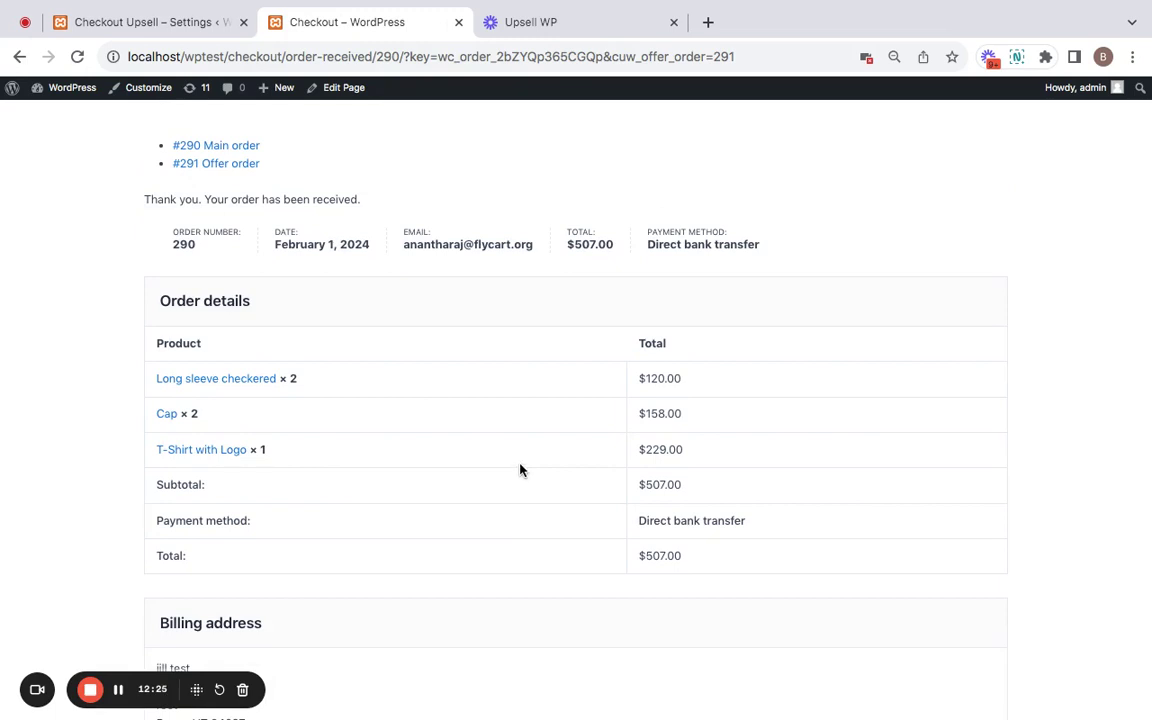
{"action": "scroll", "coordinate": [270, 262], "scroll_direction": "up", "scroll_amount": 3}
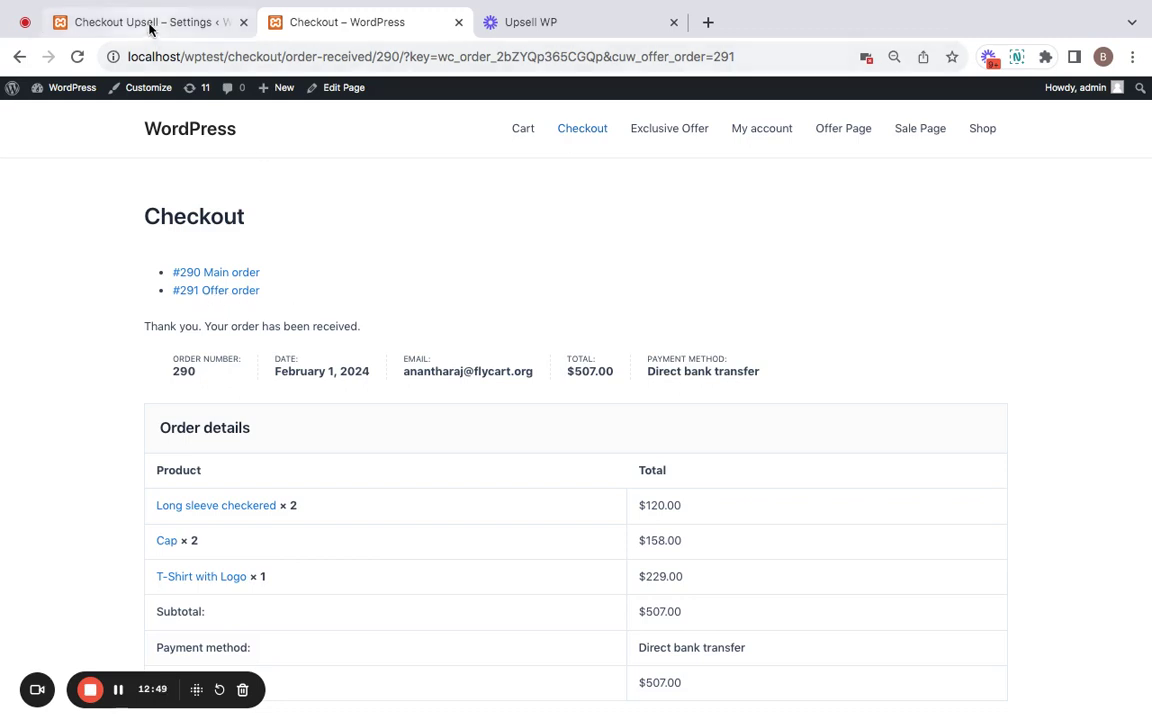
Step: Open the WooCommerce Orders list in a new tab
{"action": "left_click", "coordinate": [149, 26]}
{"action": "mouse_move", "coordinate": [75, 259]}
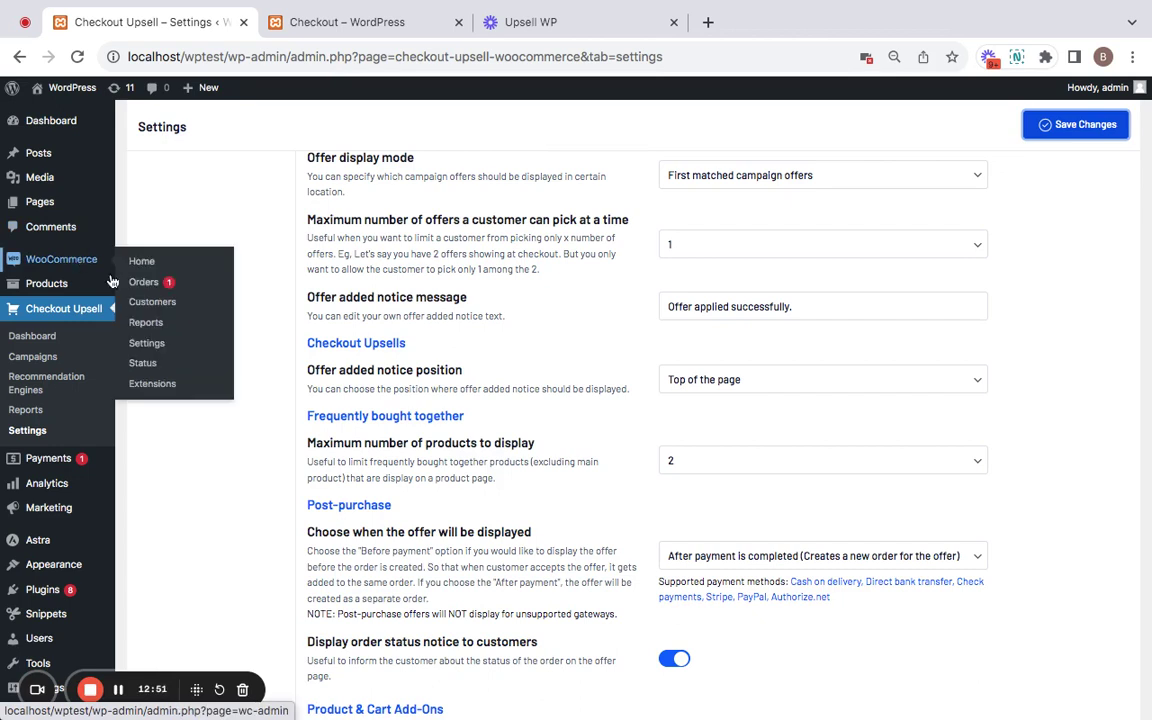
{"action": "right_click", "coordinate": [146, 285]}
{"action": "left_click", "coordinate": [200, 285]}
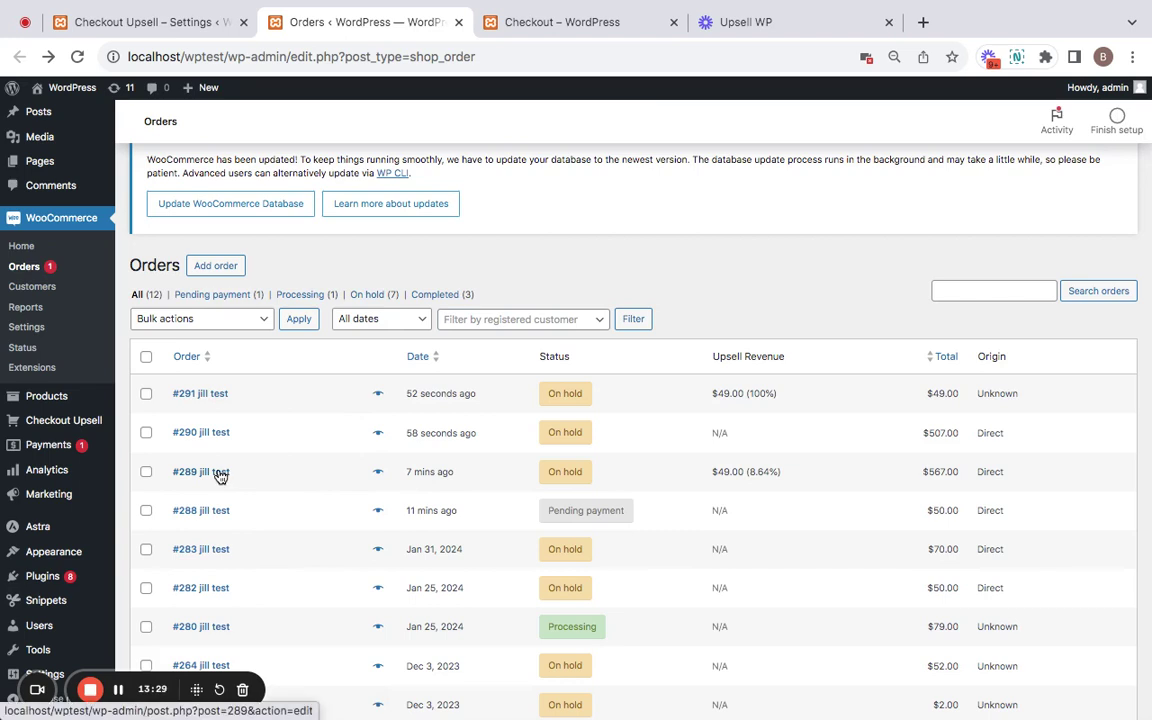
Step: Inspect the earlier $567.00 order with the Cap offer, then open the $507.00 main order
{"action": "left_click", "coordinate": [221, 476]}
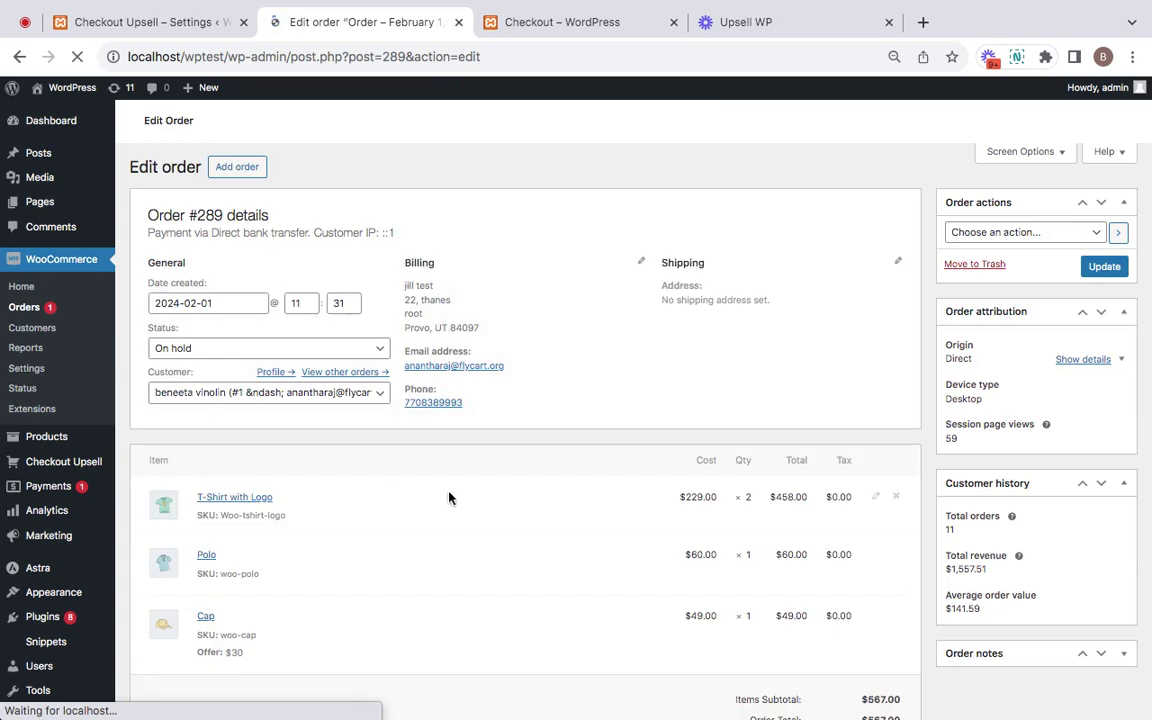
{"action": "scroll", "coordinate": [476, 515], "scroll_direction": "down", "scroll_amount": 3}
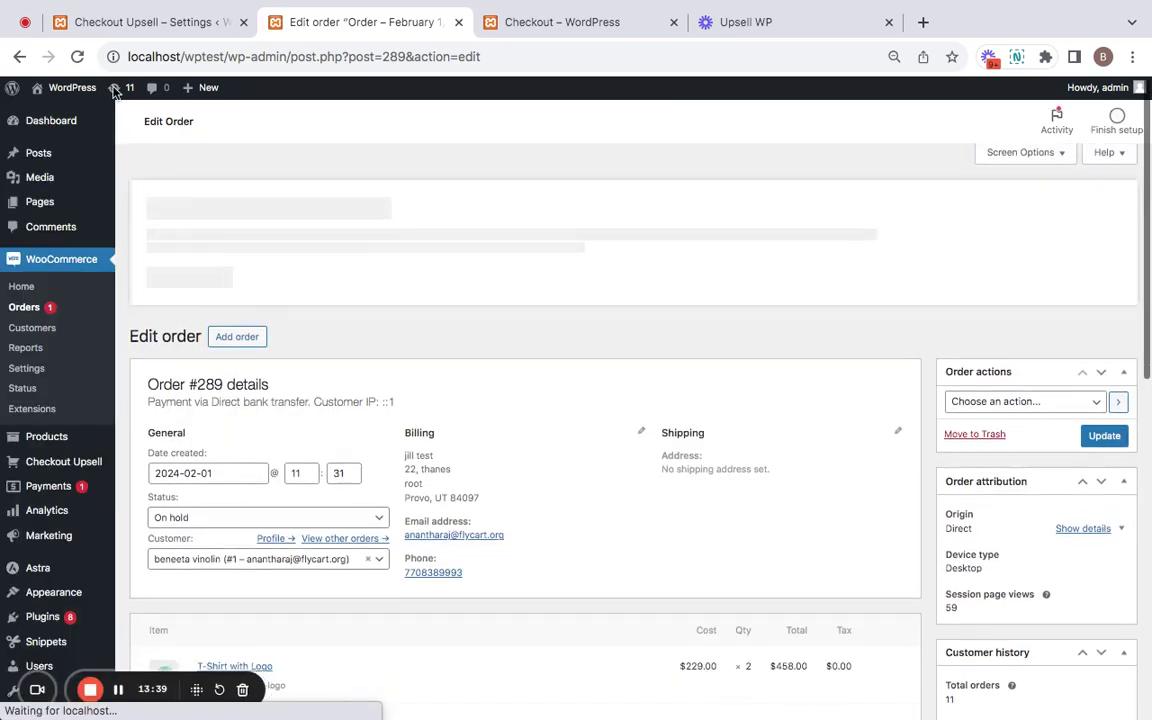
{"action": "left_click", "coordinate": [19, 60]}
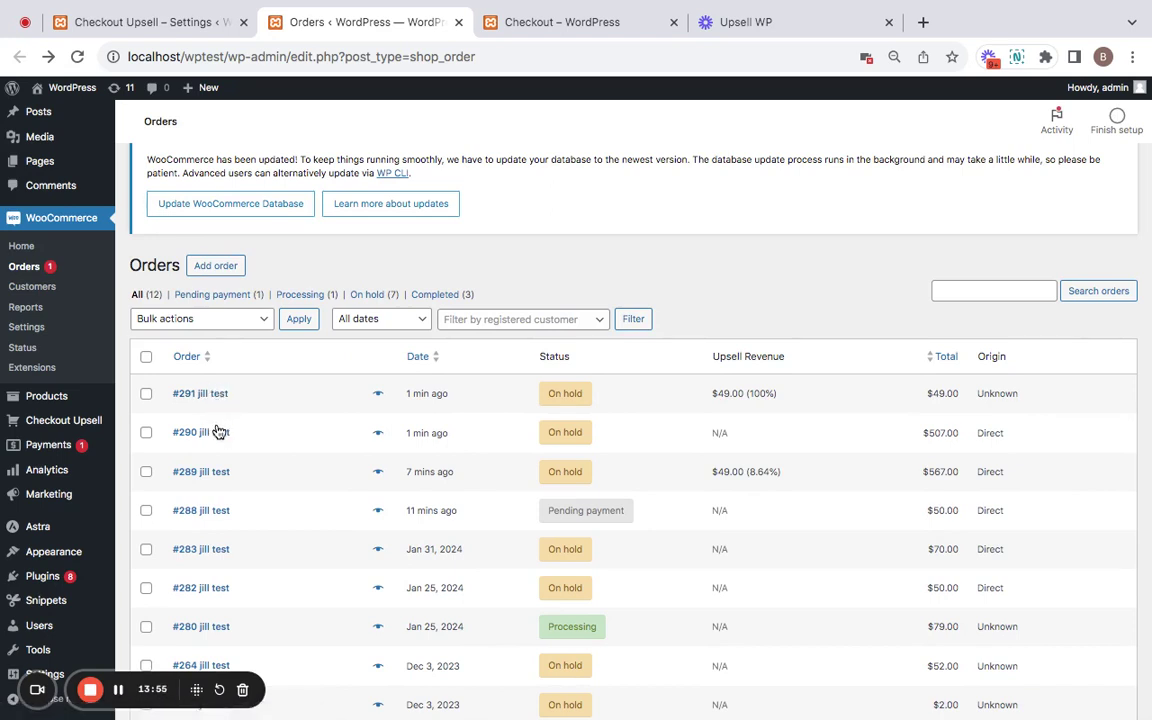
{"action": "left_click", "coordinate": [219, 432]}
Step: Review main order #290 totalling $507.00
{"action": "left_click", "coordinate": [197, 438]}
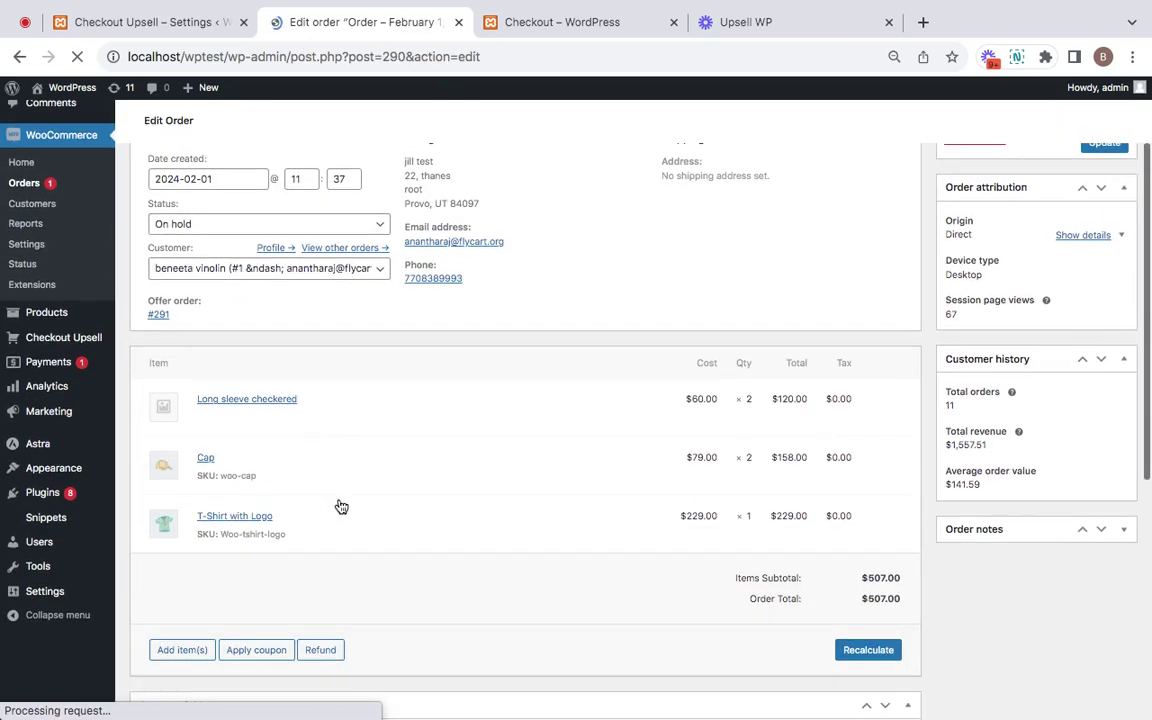
{"action": "scroll", "coordinate": [409, 458], "scroll_direction": "down", "scroll_amount": 4}
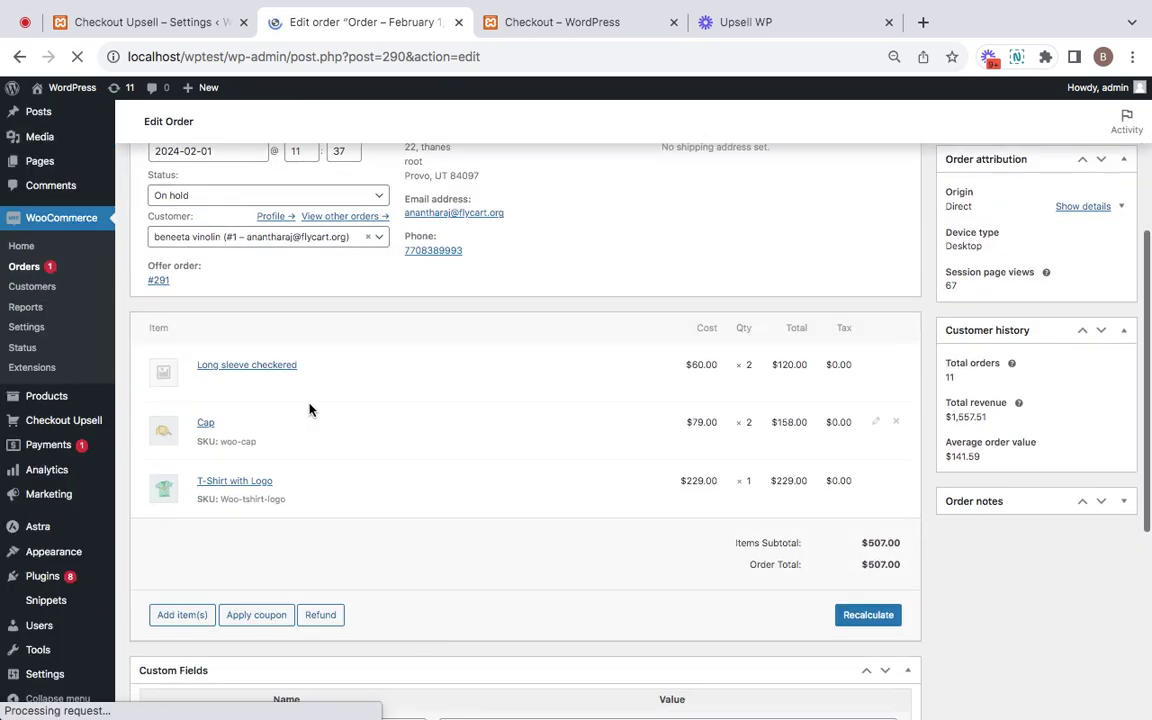
{"action": "left_click", "coordinate": [18, 57]}
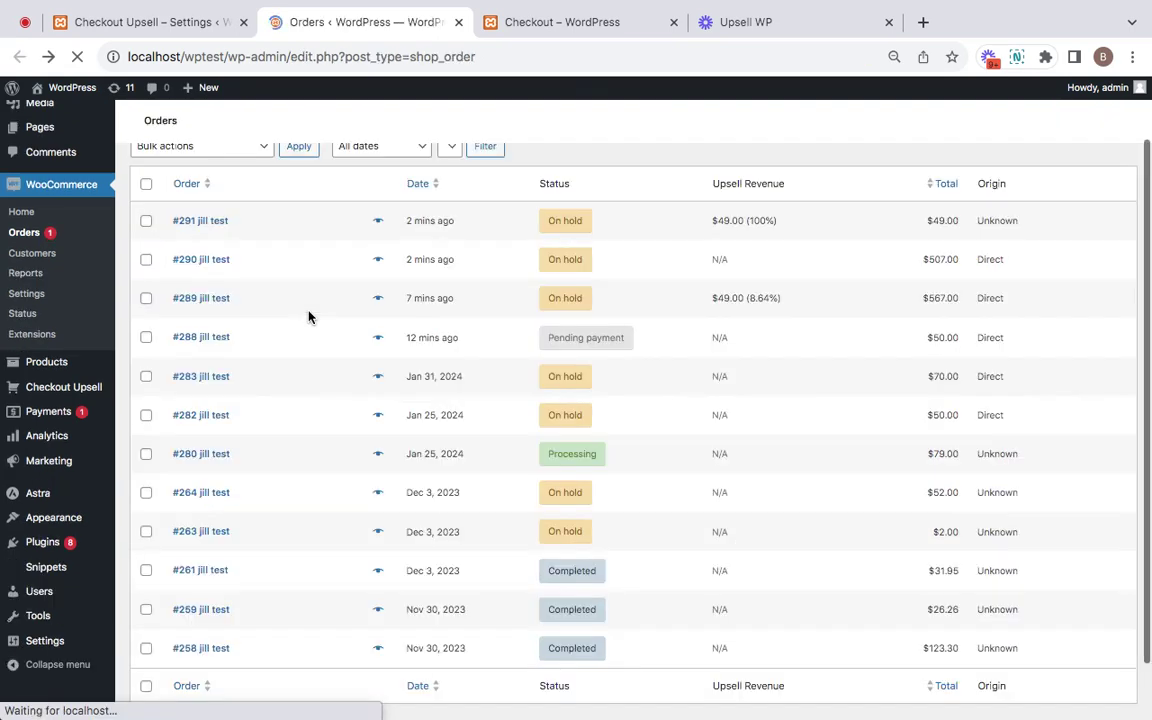
Step: Open offer order #291 showing Cap × 1 with its $30 offer at $49.00
{"action": "scroll", "coordinate": [350, 270], "scroll_direction": "down", "scroll_amount": 2}
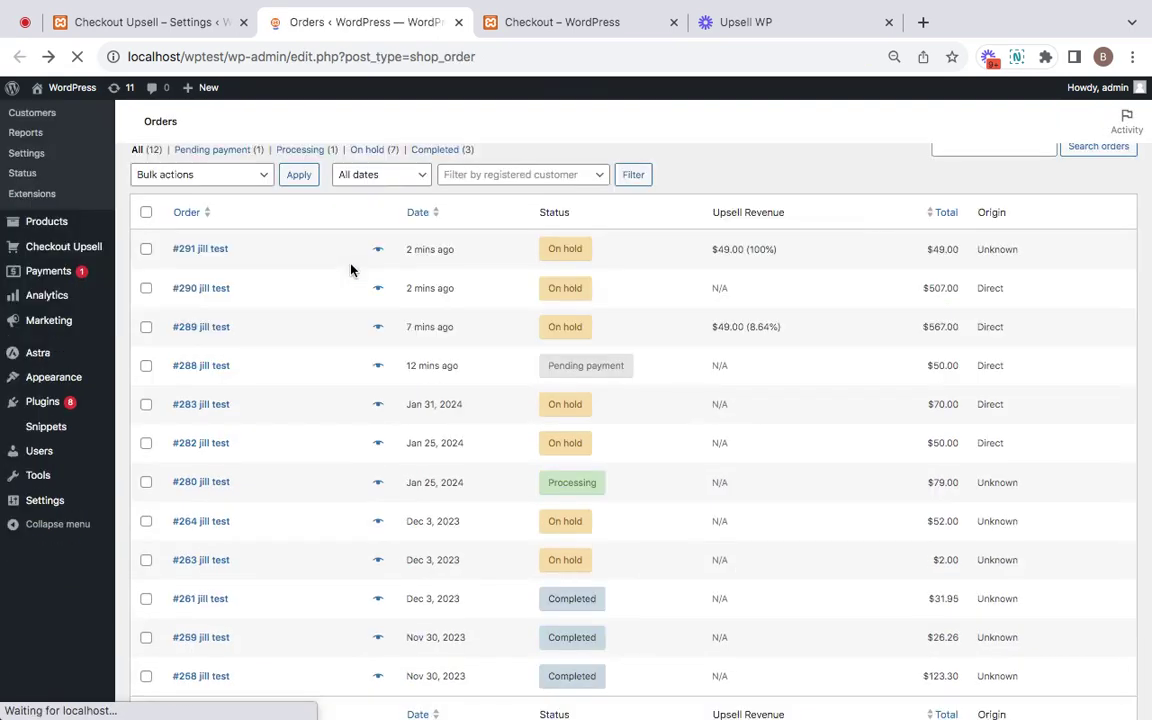
{"action": "left_click", "coordinate": [206, 184]}
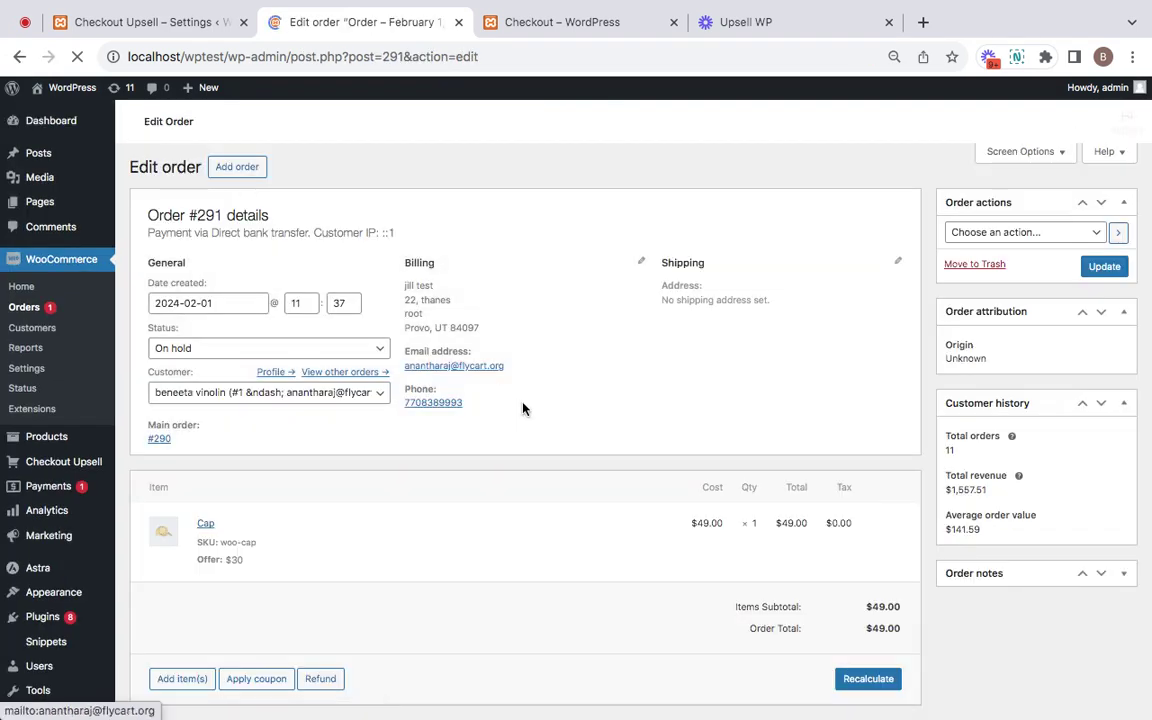
{"action": "scroll", "coordinate": [522, 406], "scroll_direction": "down", "scroll_amount": 2}
{"action": "scroll", "coordinate": [522, 408], "scroll_direction": "up", "scroll_amount": 3}
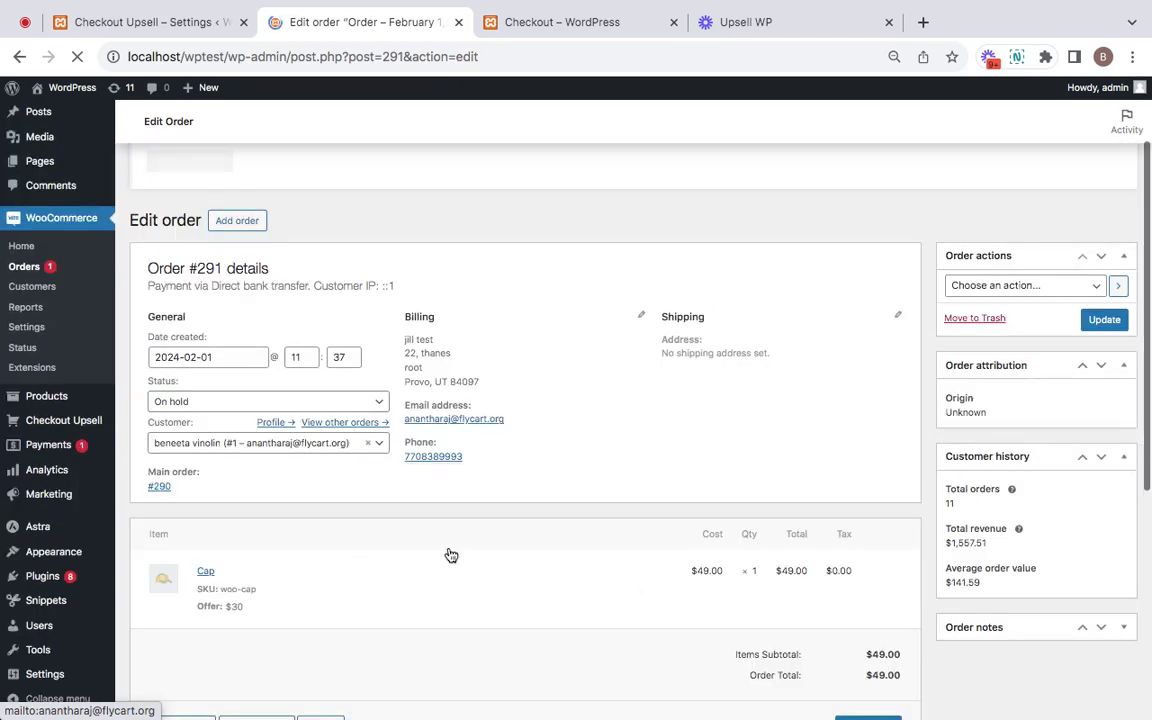
Step: Return to the order-received page linking the $507.00 main order and its offer order
{"action": "left_click", "coordinate": [590, 20]}
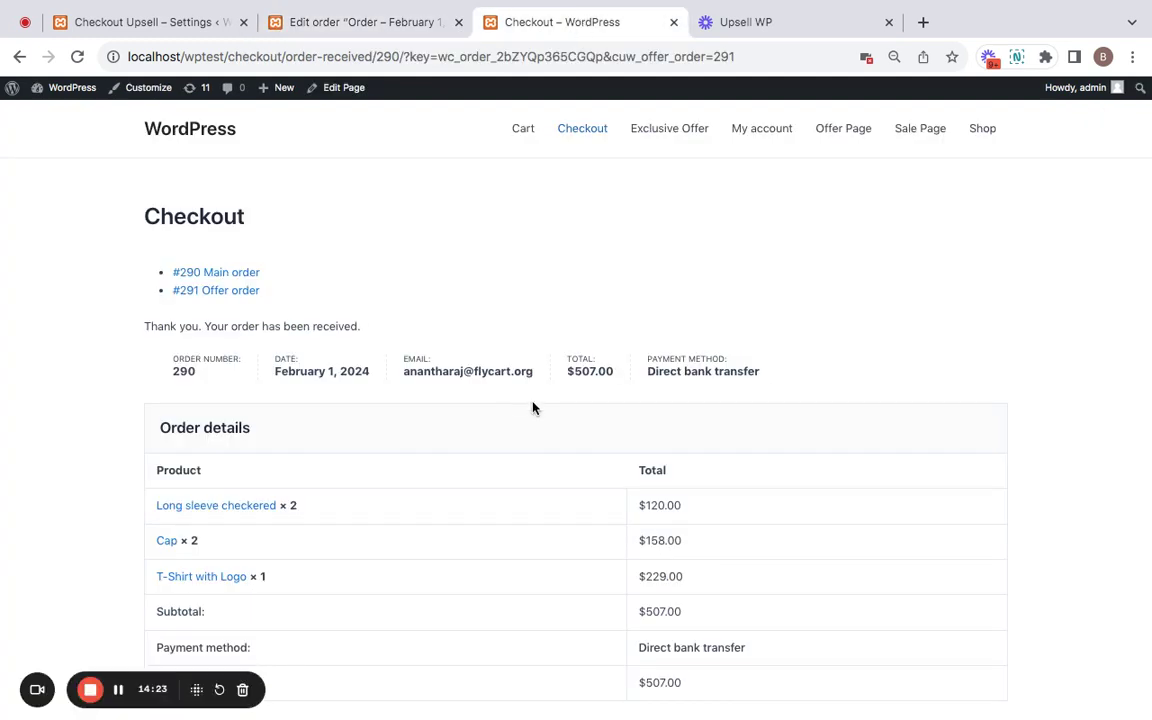